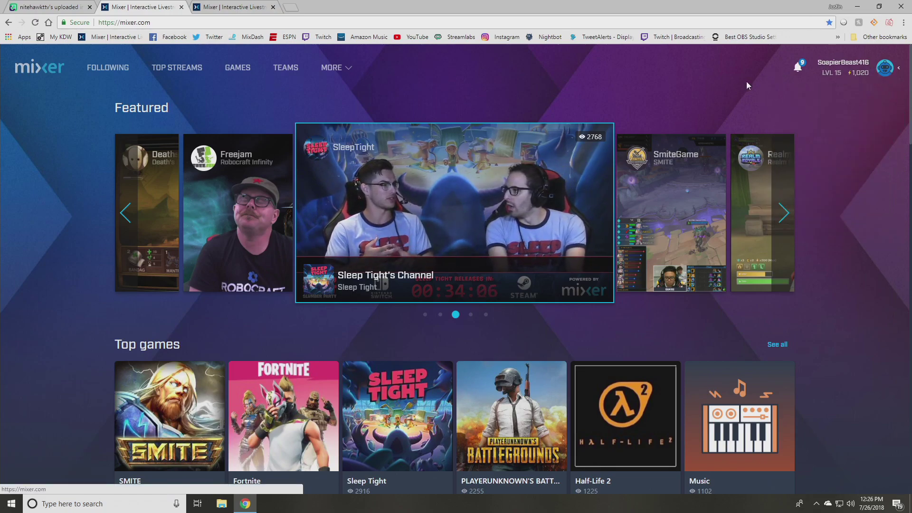
Step: Go to Manage Channel from the avatar menu and open the Customize tab, scrolling through its sections
{"action": "left_click", "coordinate": [885, 70]}
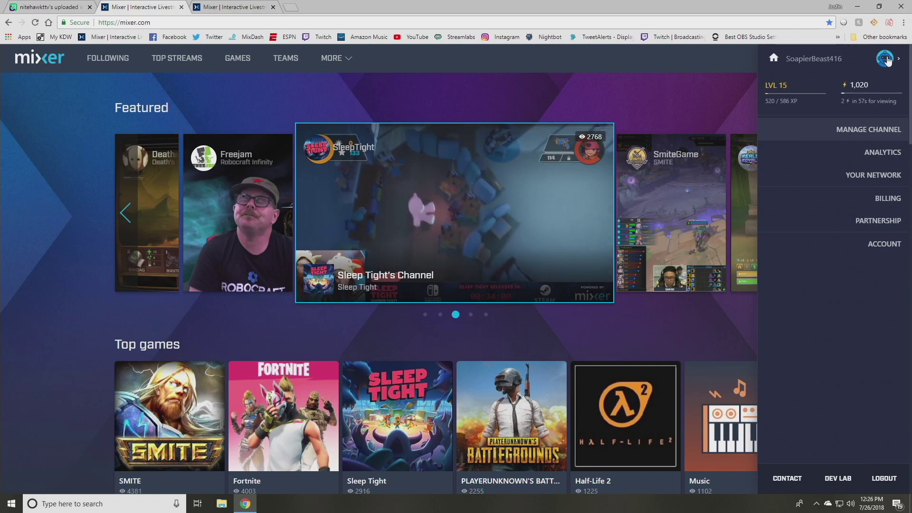
{"action": "left_click", "coordinate": [872, 133]}
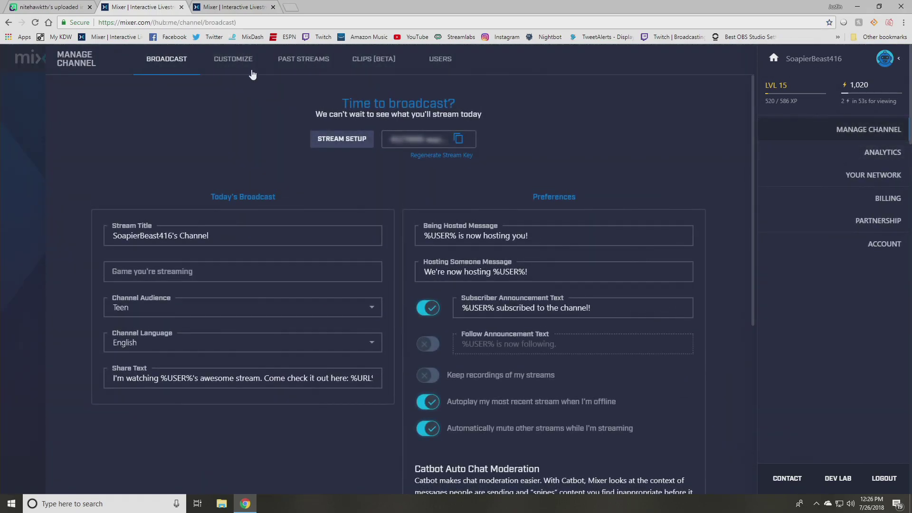
{"action": "left_click", "coordinate": [235, 64]}
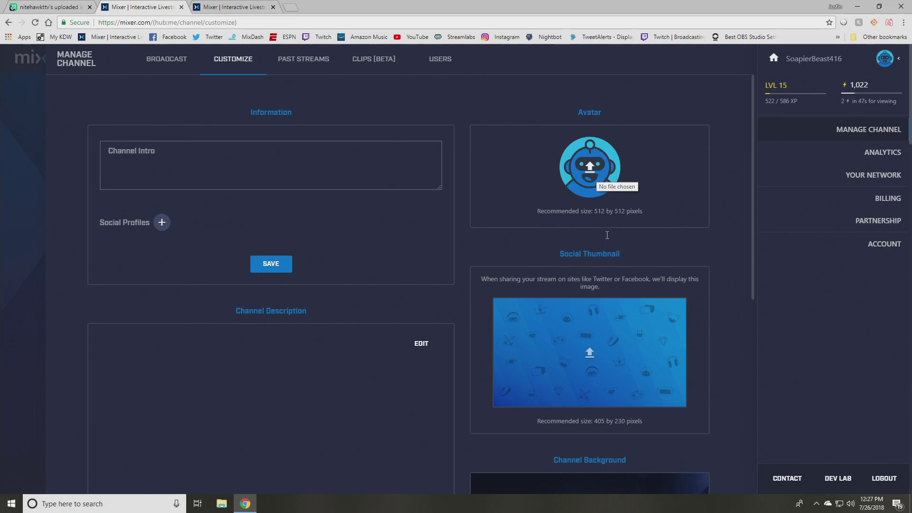
{"action": "scroll", "coordinate": [599, 342], "scroll_direction": "down", "scroll_amount": 1}
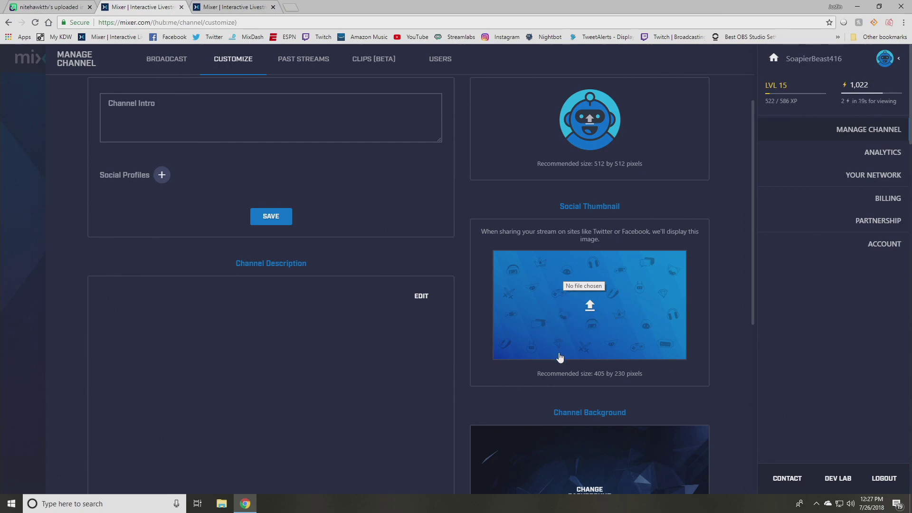
{"action": "scroll", "coordinate": [565, 323], "scroll_direction": "down", "scroll_amount": 1}
{"action": "scroll", "coordinate": [379, 249], "scroll_direction": "up", "scroll_amount": 2}
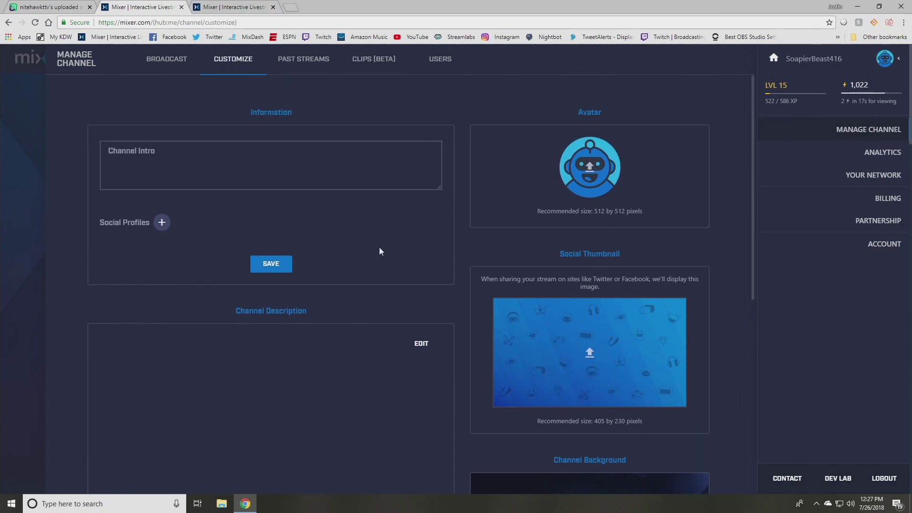
Step: Start editing the Channel Description and scroll down to its empty editor
{"action": "left_click", "coordinate": [426, 344]}
{"action": "scroll", "coordinate": [366, 303], "scroll_direction": "down", "scroll_amount": 4}
{"action": "scroll", "coordinate": [367, 303], "scroll_direction": "down", "scroll_amount": 1}
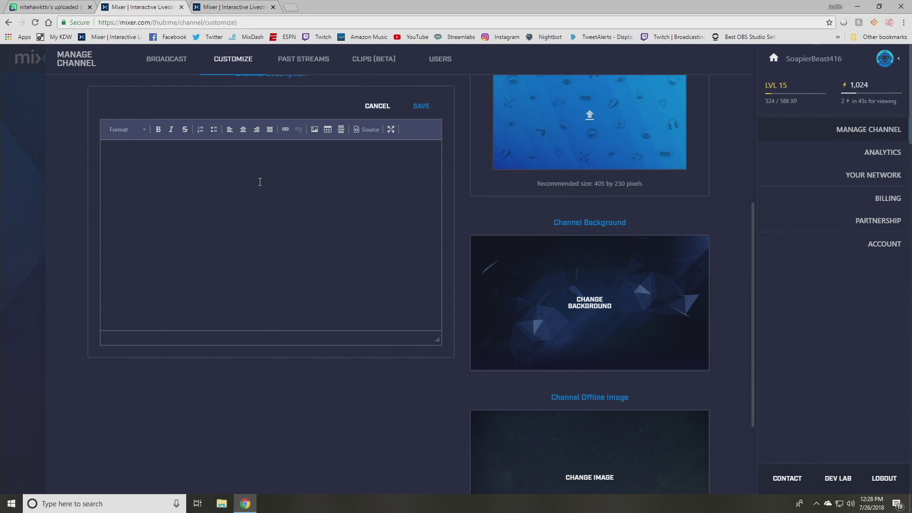
Step: Upload the 'Panel about me' image into the Stream Stuff album on Imgur
{"action": "left_click", "coordinate": [72, 7]}
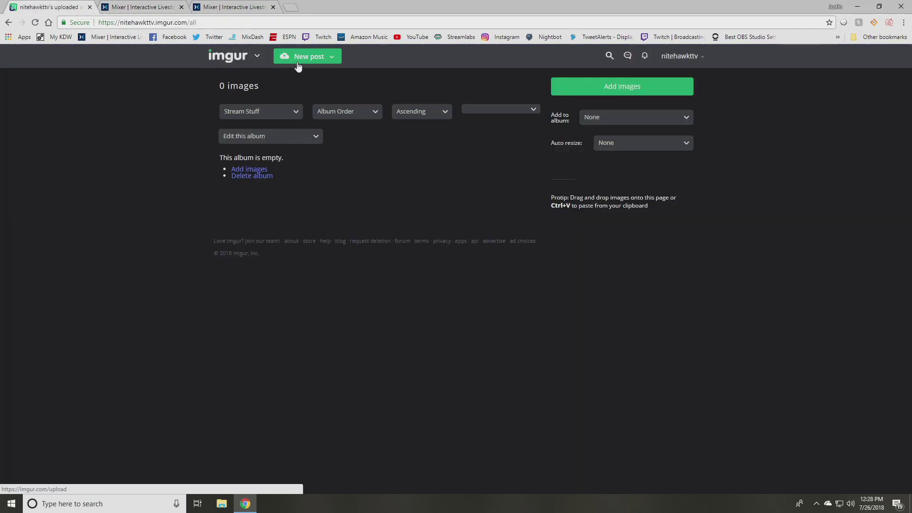
{"action": "mouse_move", "coordinate": [680, 56]}
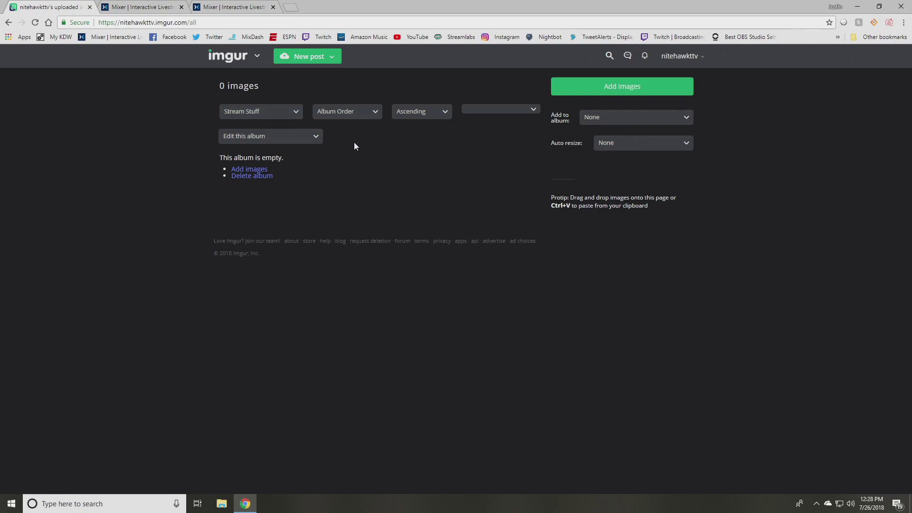
{"action": "left_click", "coordinate": [628, 89]}
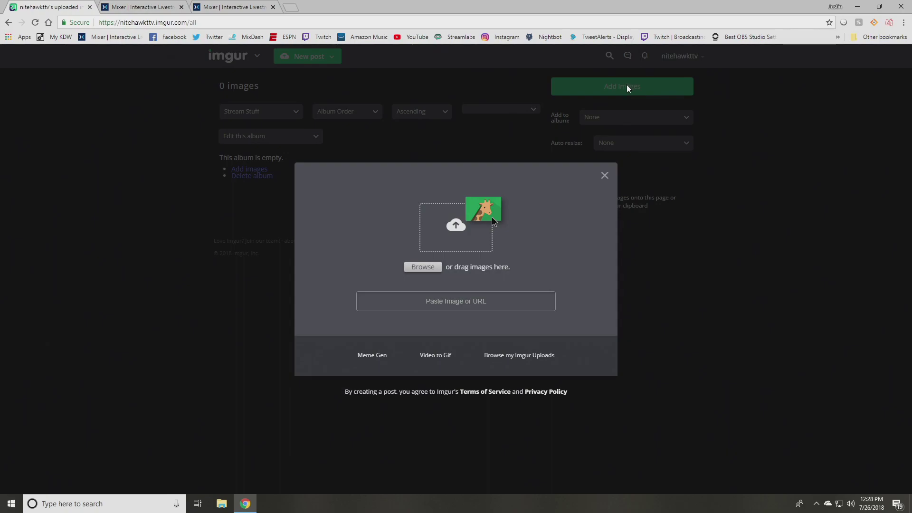
{"action": "left_click", "coordinate": [425, 267]}
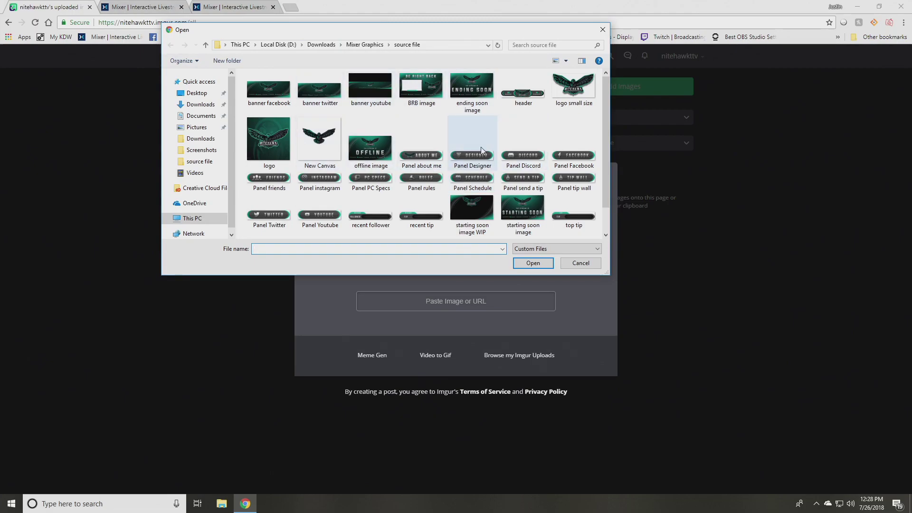
{"action": "left_click", "coordinate": [433, 150]}
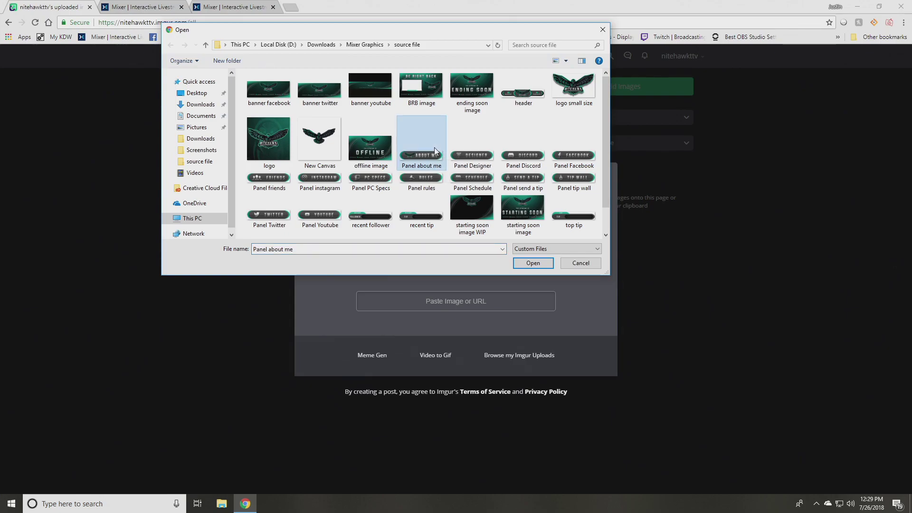
{"action": "left_click", "coordinate": [533, 264]}
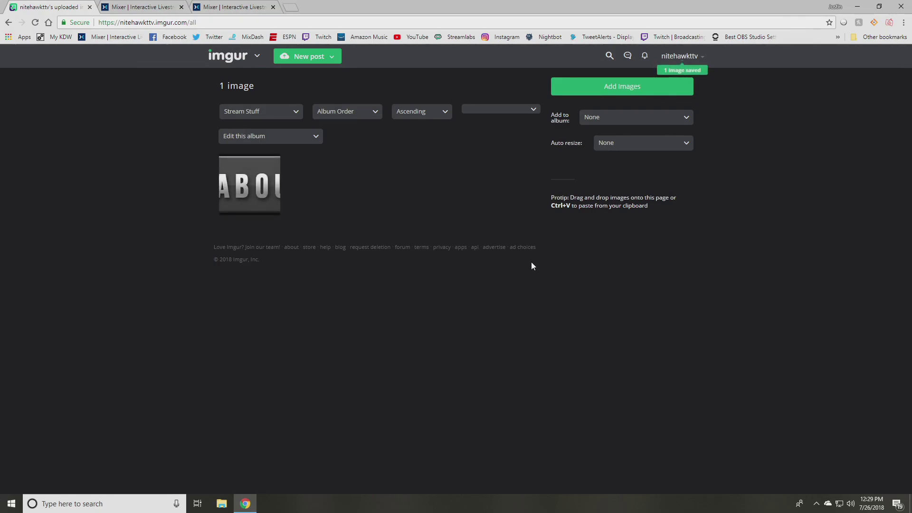
Step: Insert the About Me banner into the description using its copied Imgur direct link
{"action": "left_click", "coordinate": [142, 6]}
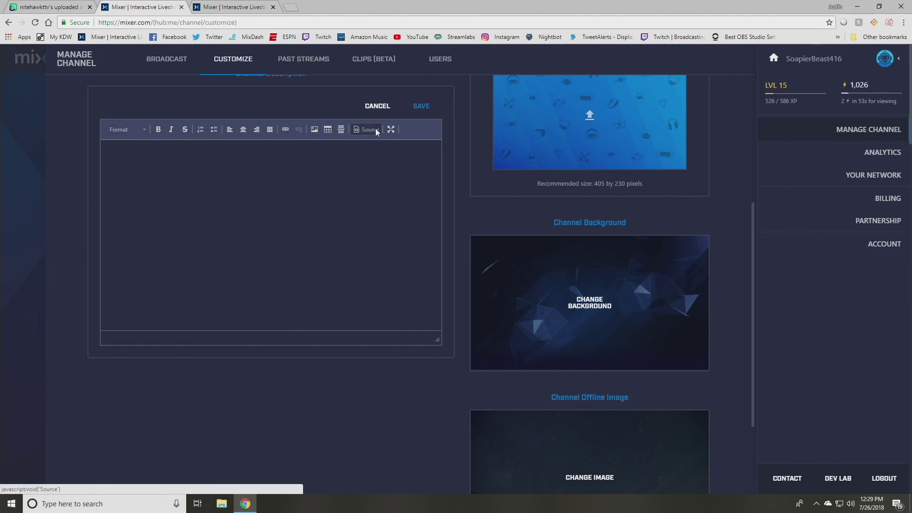
{"action": "left_click", "coordinate": [315, 129]}
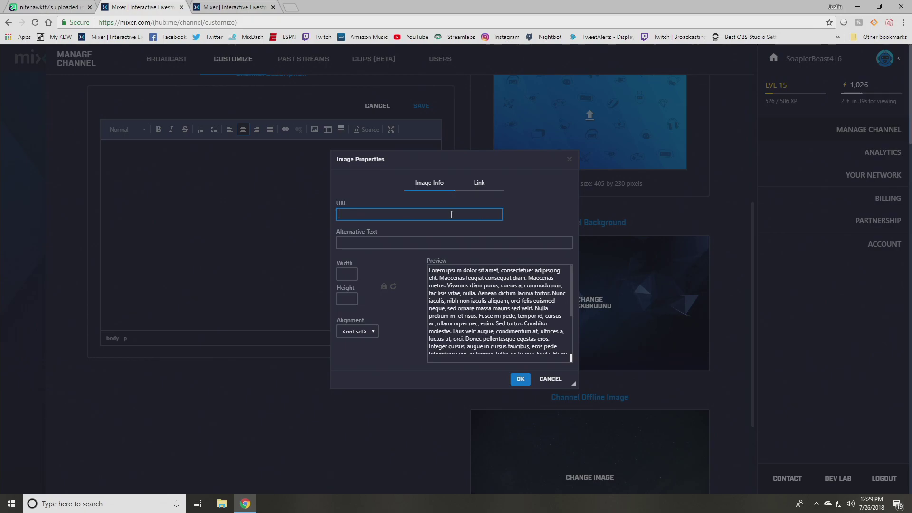
{"action": "left_click", "coordinate": [54, 6]}
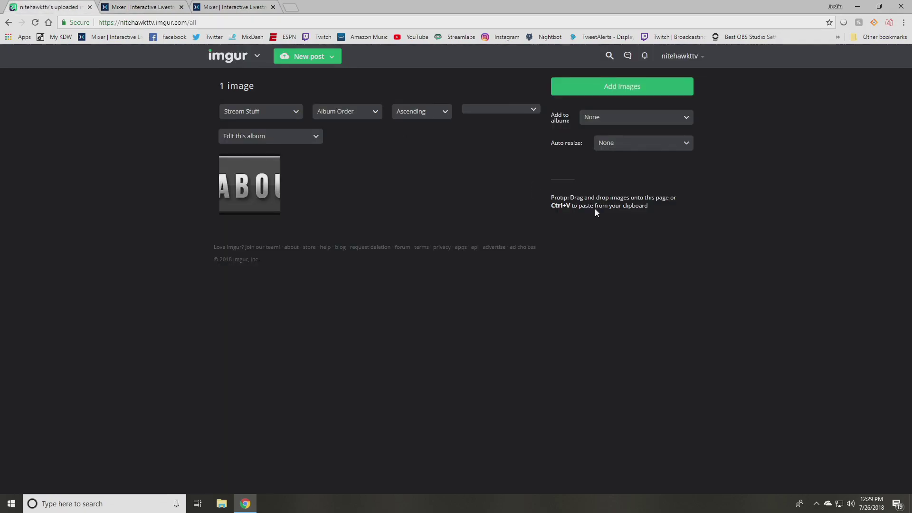
{"action": "left_click", "coordinate": [261, 173]}
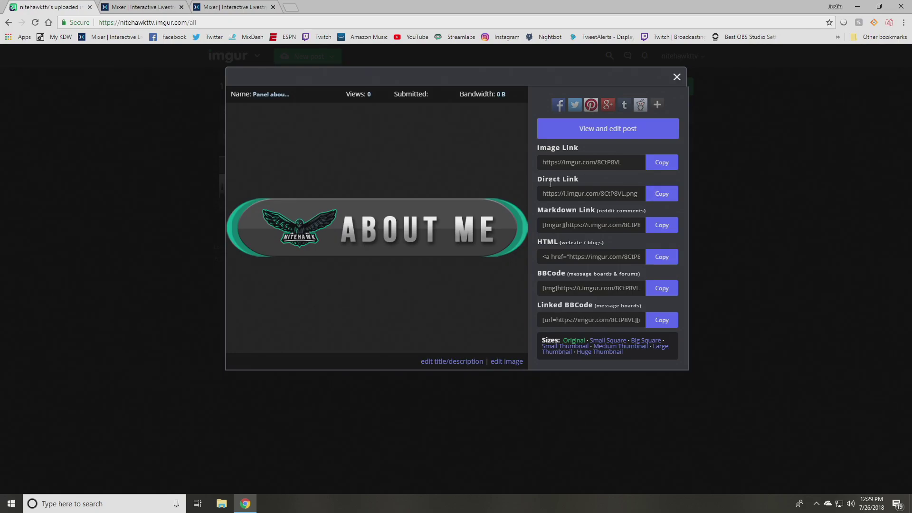
{"action": "left_click", "coordinate": [671, 195]}
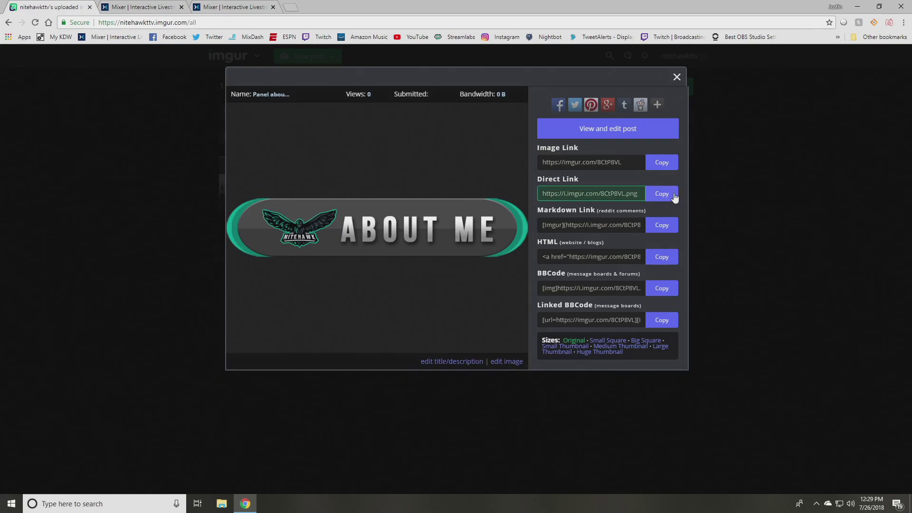
{"action": "left_click", "coordinate": [119, 5]}
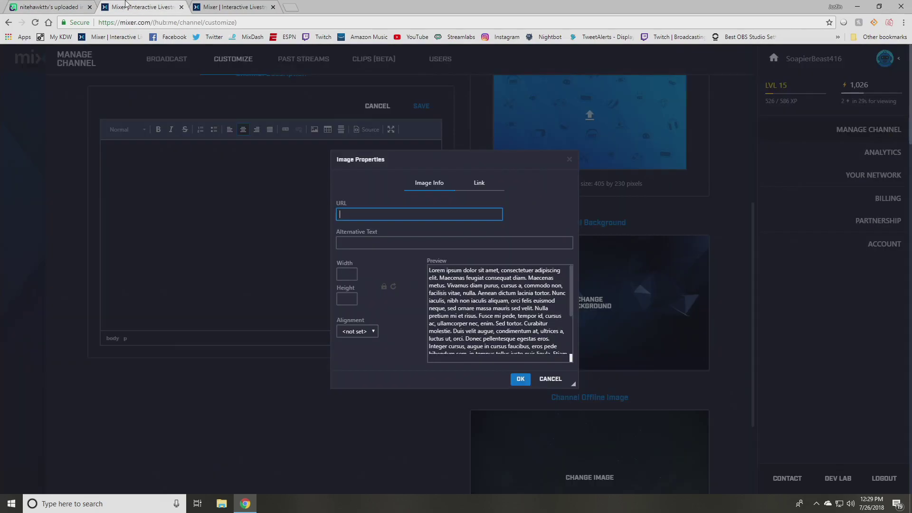
{"action": "right_click", "coordinate": [368, 215]}
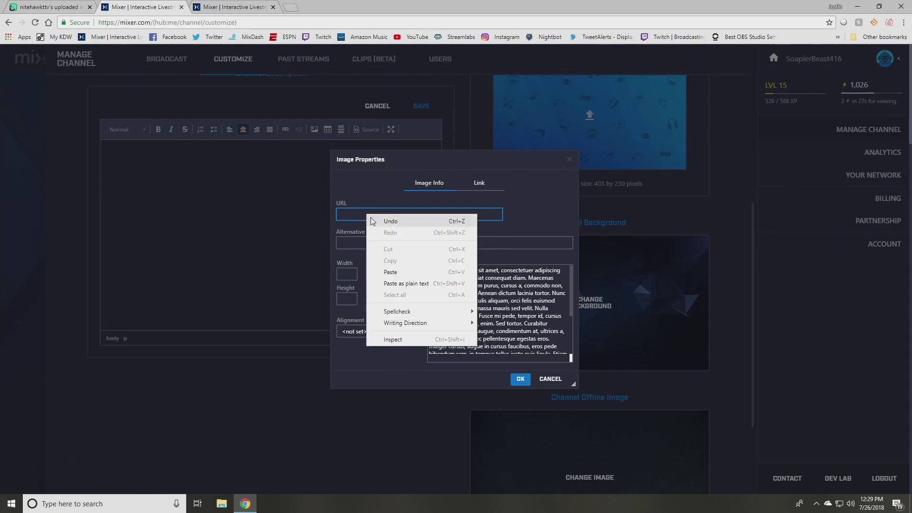
{"action": "left_click", "coordinate": [402, 273]}
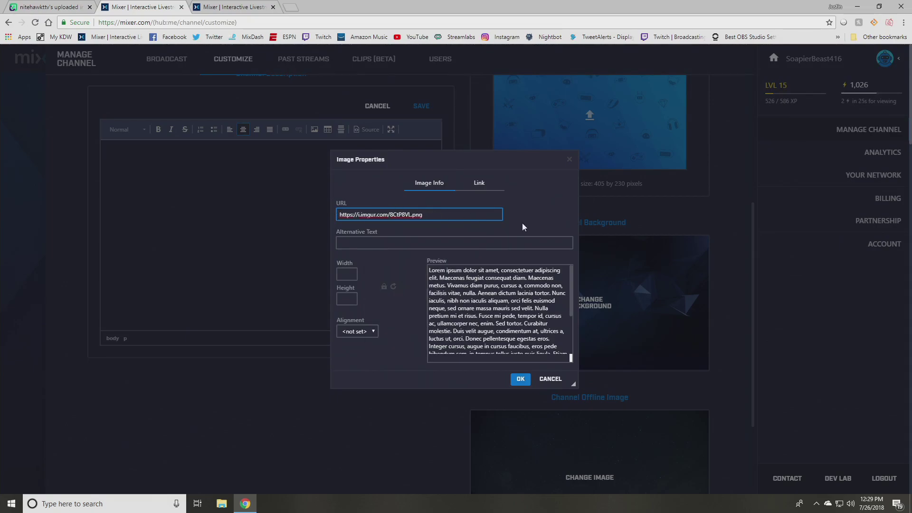
{"action": "left_click", "coordinate": [521, 383]}
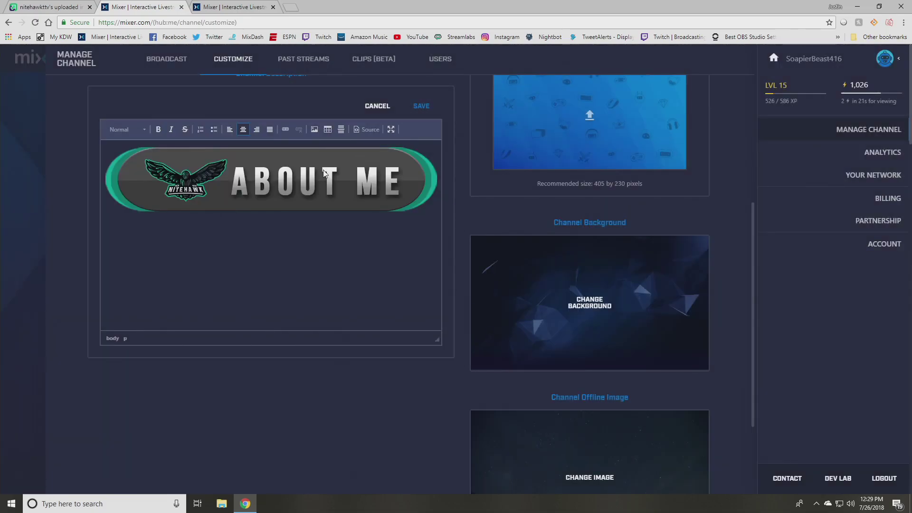
Step: Add the line 'This is Nitehawk's Stream here on Mixer.' under the banner, followed by a divider
{"action": "left_click", "coordinate": [434, 209]}
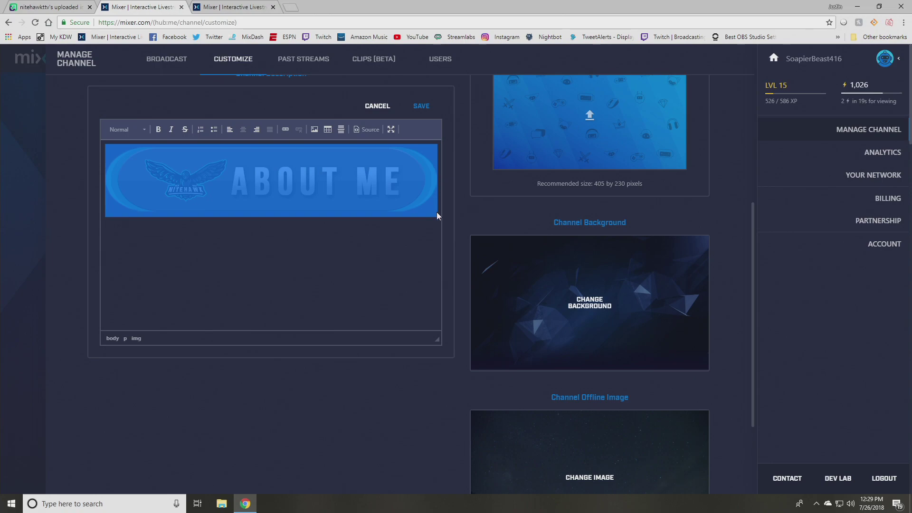
{"action": "left_click", "coordinate": [230, 142]}
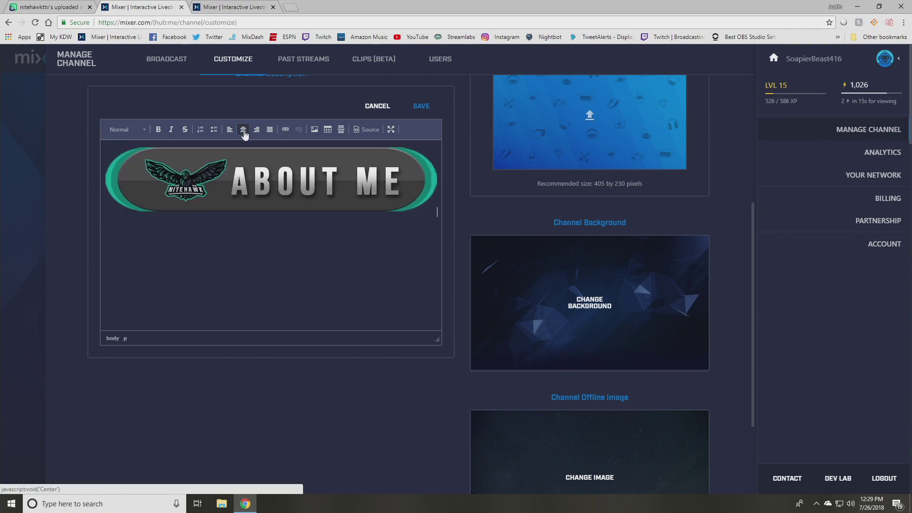
{"action": "left_click", "coordinate": [411, 218]}
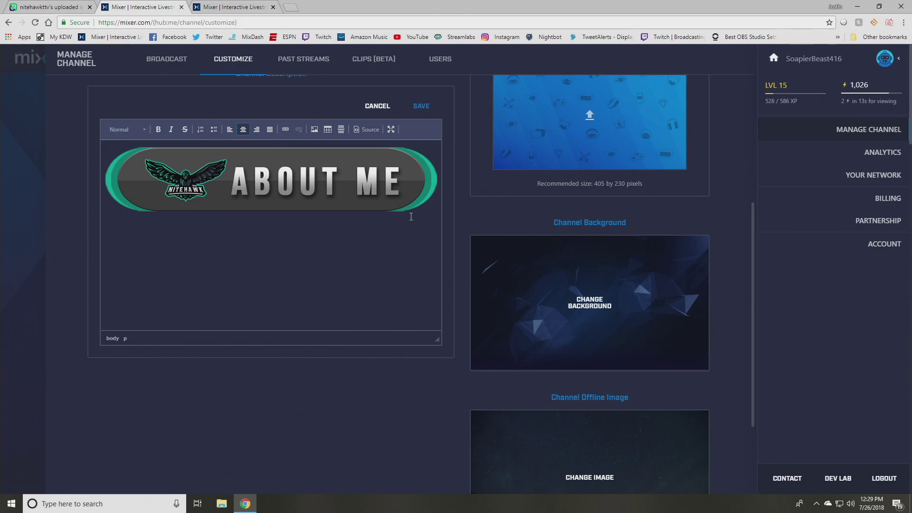
{"action": "key", "text": "Return"}
{"action": "type", "text": "This "}
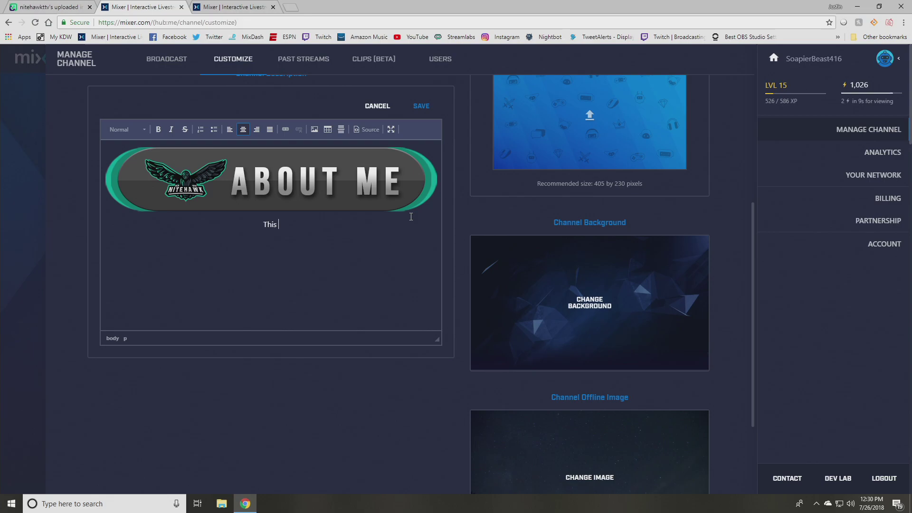
{"action": "type", "text": "is Nitehawk"}
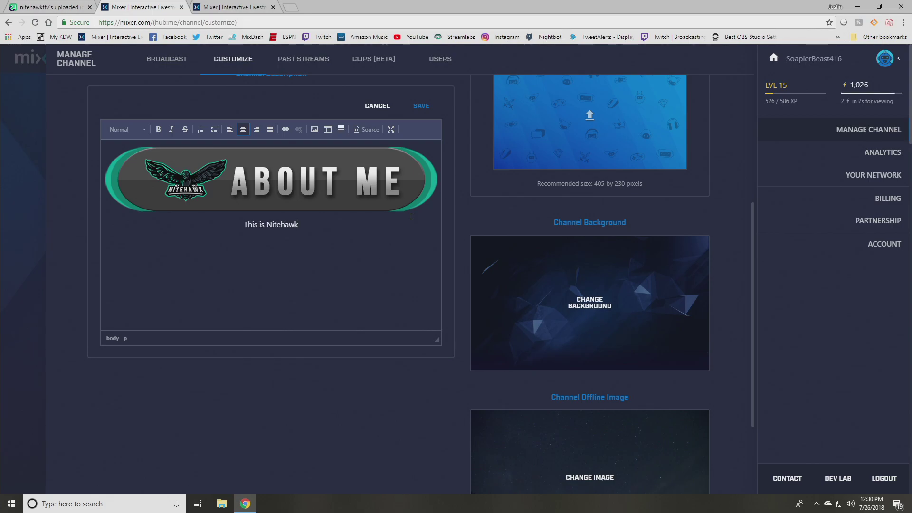
{"action": "type", "text": "'s Stre"}
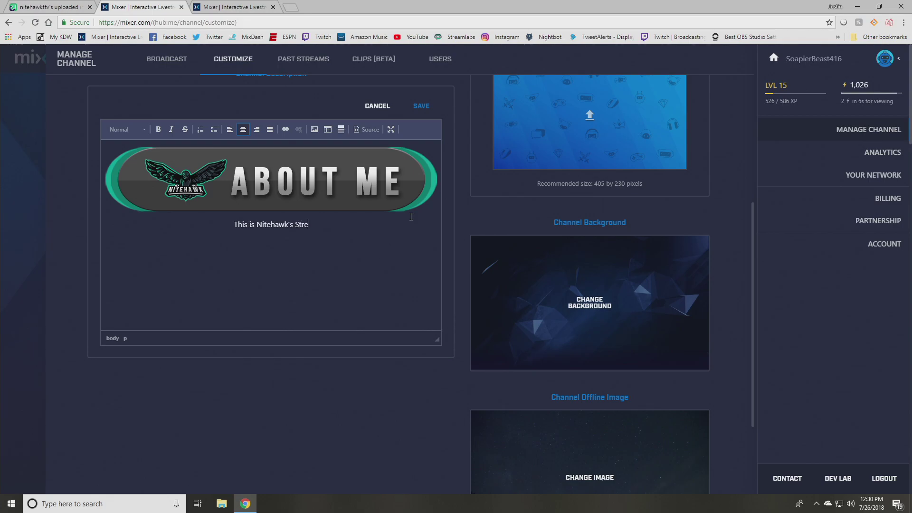
{"action": "type", "text": "am here on Mixer."}
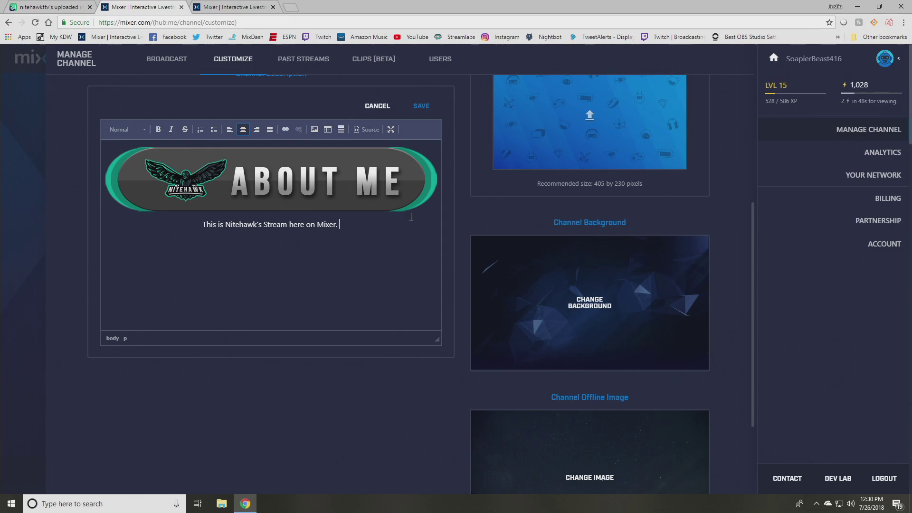
{"action": "key", "text": "Return"}
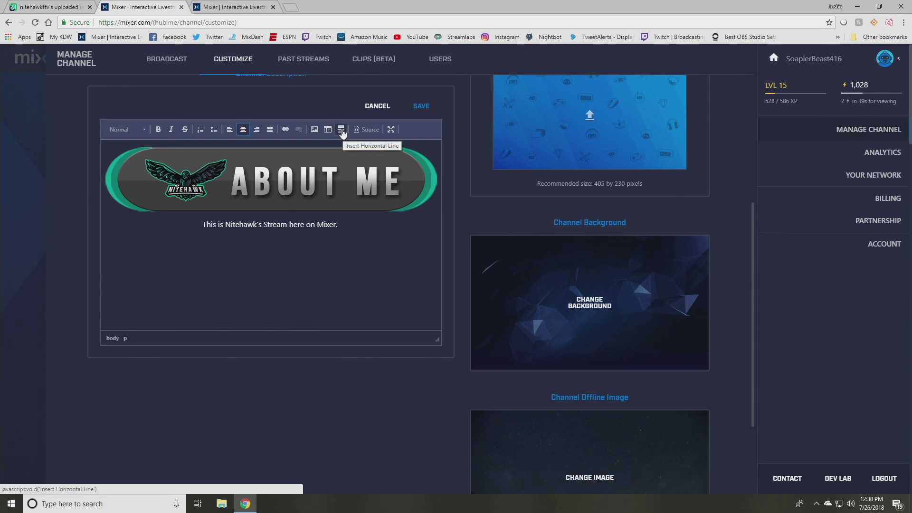
{"action": "left_click", "coordinate": [342, 130]}
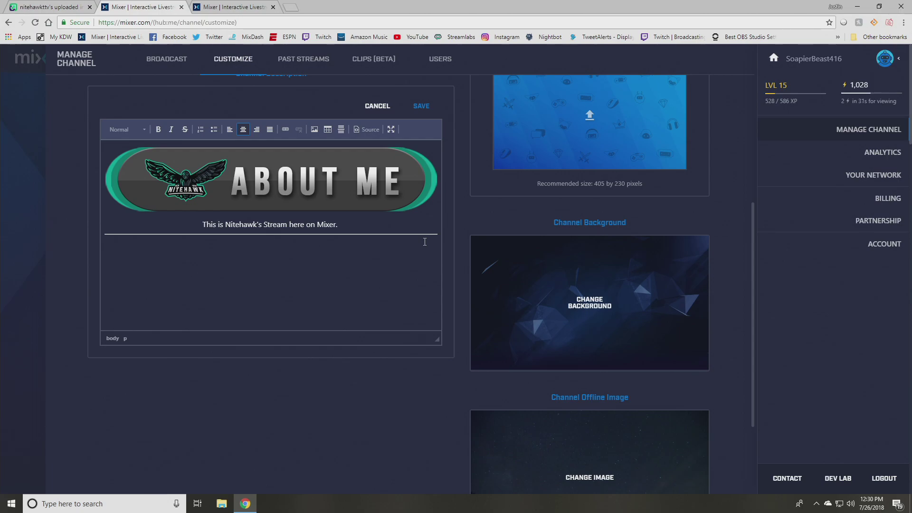
Step: Upload 'Panel Twitter' to Imgur as the album's second image and copy its direct link
{"action": "left_click", "coordinate": [59, 6]}
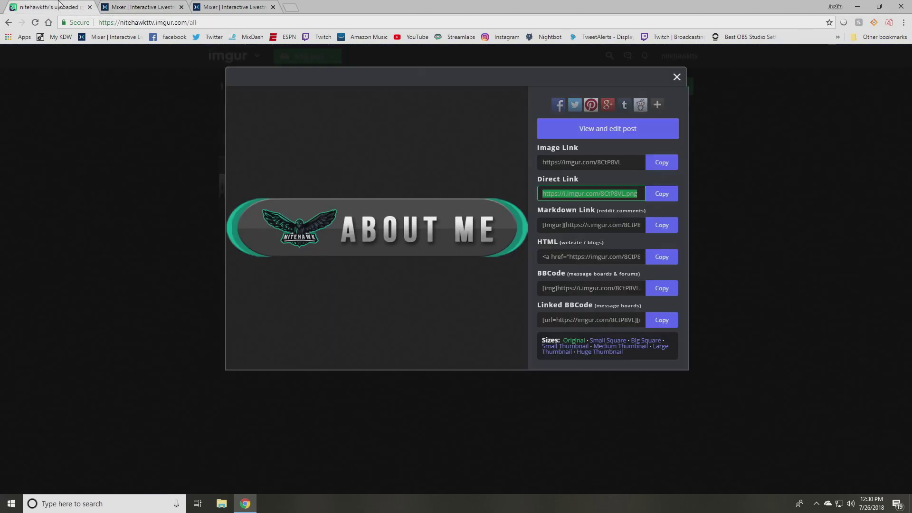
{"action": "left_click", "coordinate": [678, 77]}
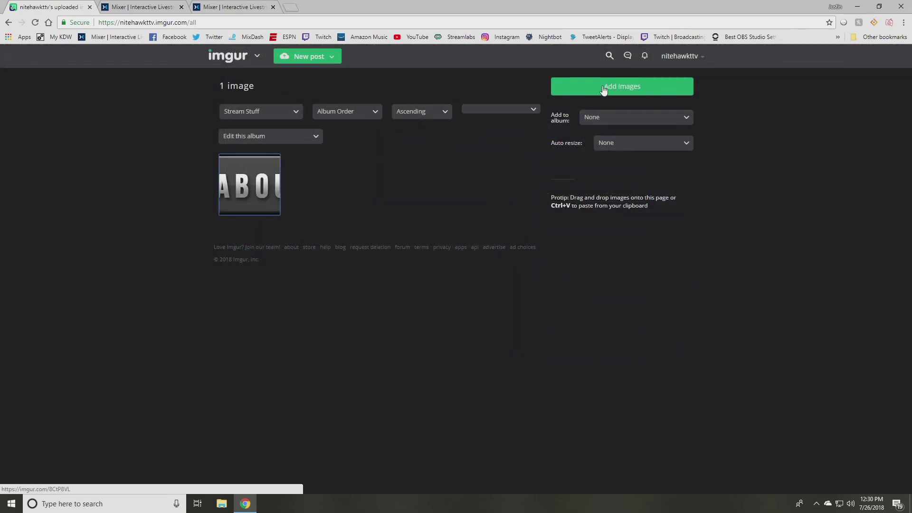
{"action": "left_click", "coordinate": [630, 89]}
{"action": "left_click", "coordinate": [423, 267]}
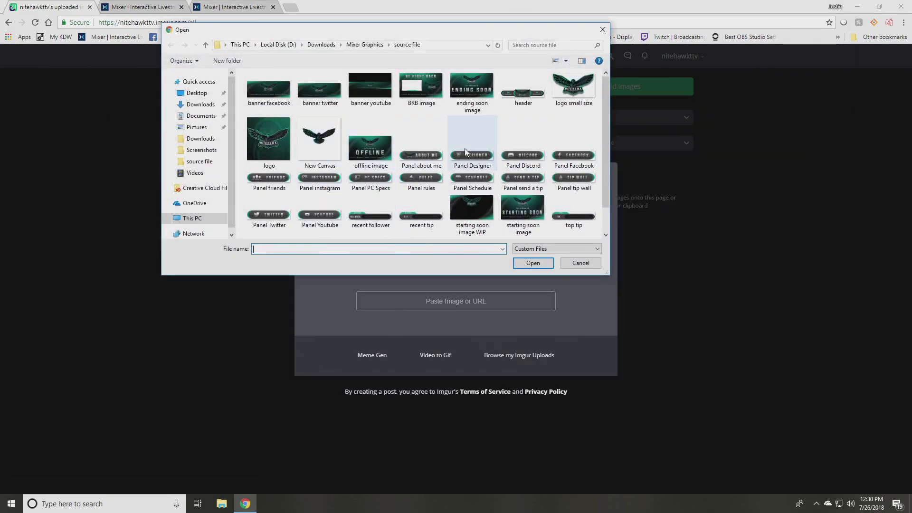
{"action": "left_click", "coordinate": [286, 209]}
{"action": "left_click", "coordinate": [533, 263]}
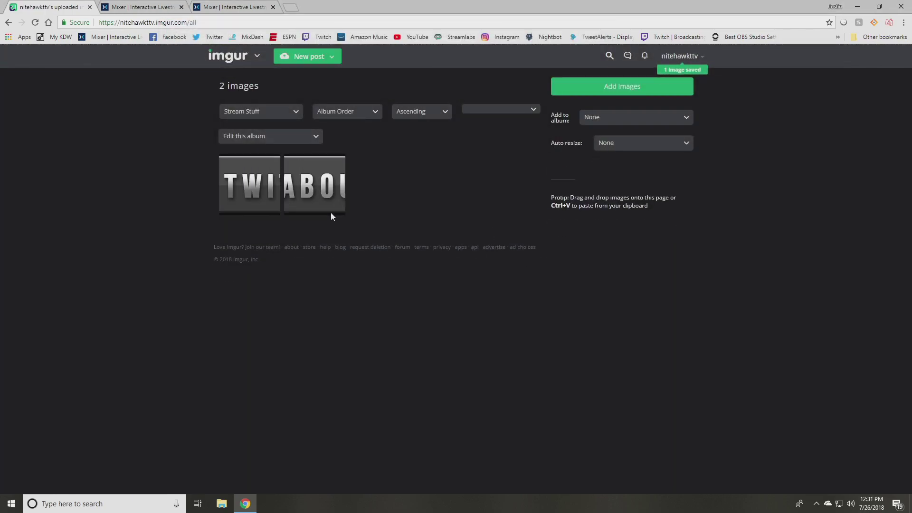
{"action": "left_click", "coordinate": [262, 185]}
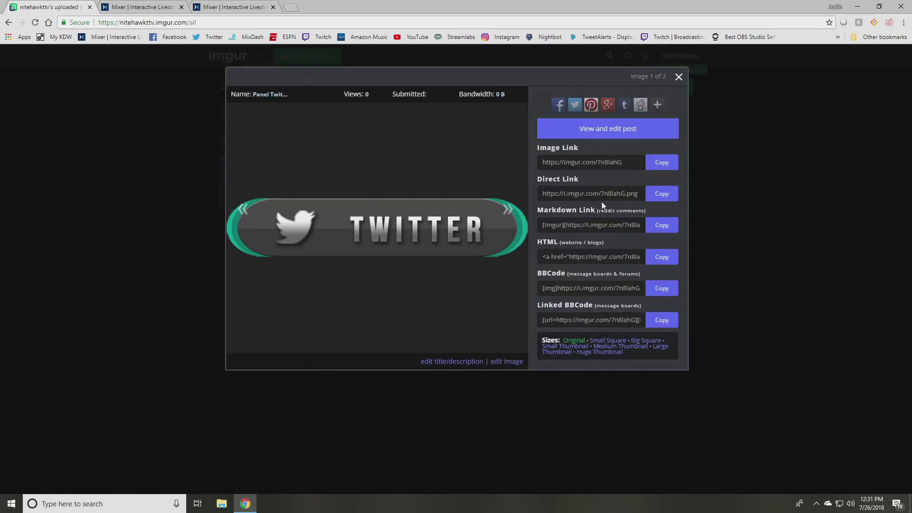
{"action": "left_click", "coordinate": [662, 194]}
Step: Start a new description image with the Twitter panel's pasted Imgur link and show its Link settings
{"action": "left_click", "coordinate": [137, 5]}
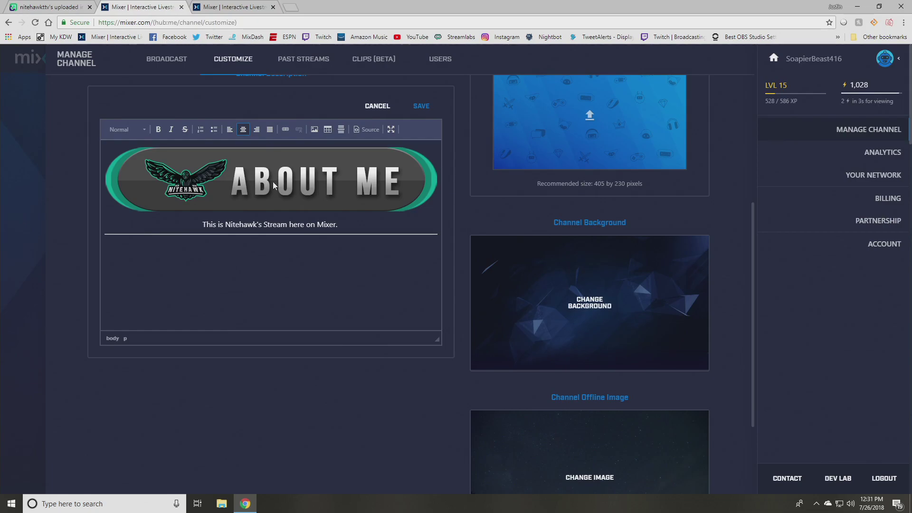
{"action": "left_click", "coordinate": [315, 130]}
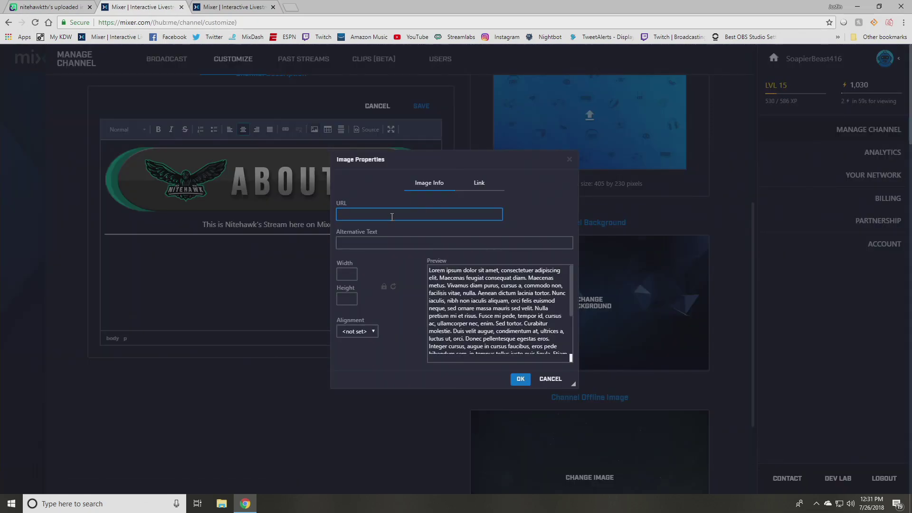
{"action": "key", "text": "ctrl+v"}
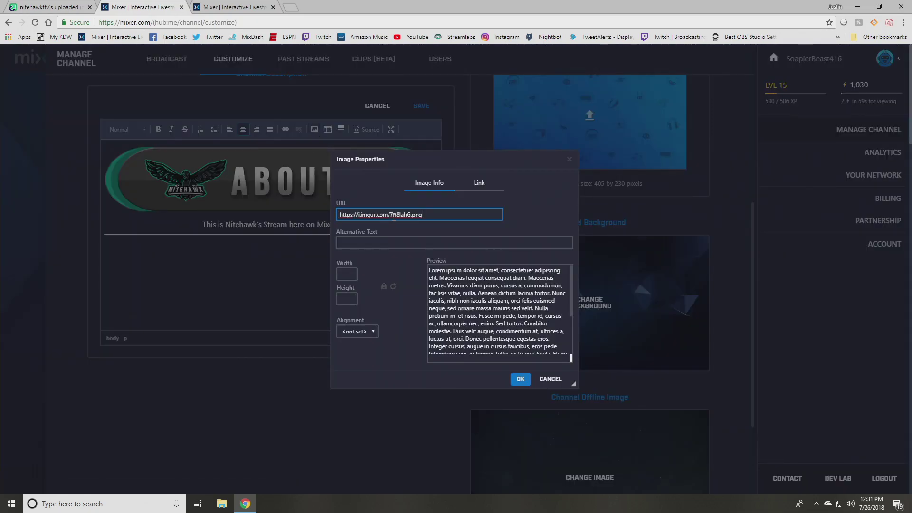
{"action": "left_click", "coordinate": [480, 184]}
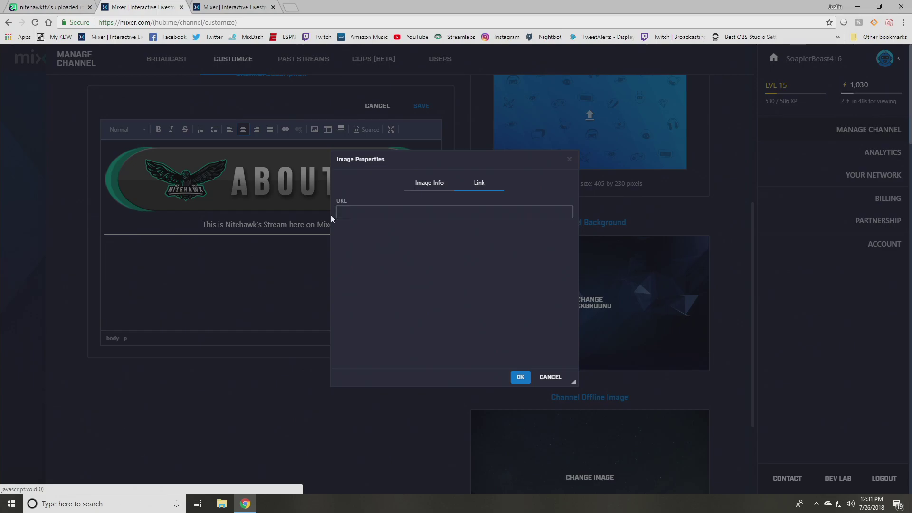
{"action": "left_click", "coordinate": [291, 7]}
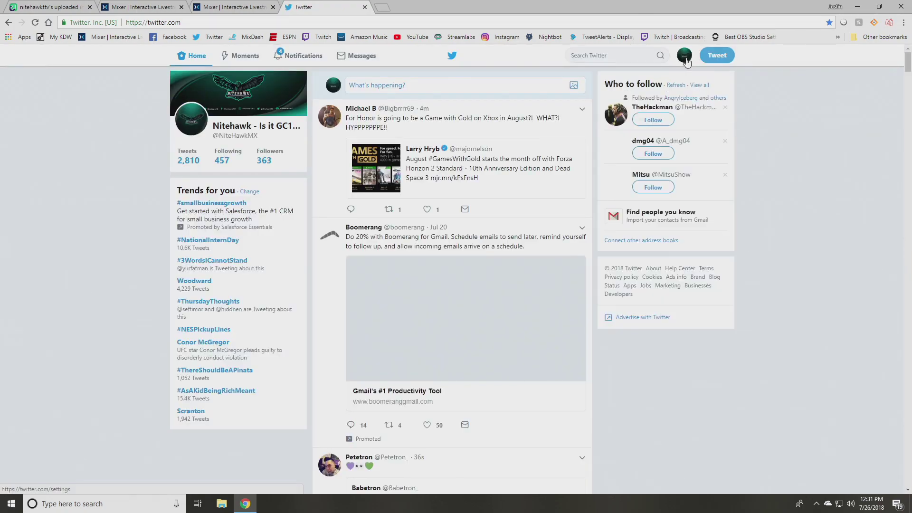
Step: Copy the web address of the channel owner's Twitter profile page
{"action": "left_click", "coordinate": [201, 96]}
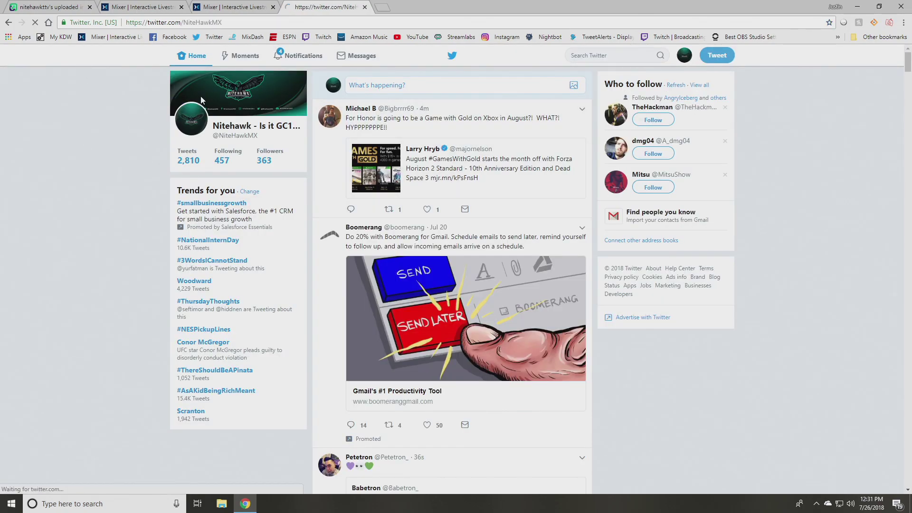
{"action": "left_click", "coordinate": [210, 23]}
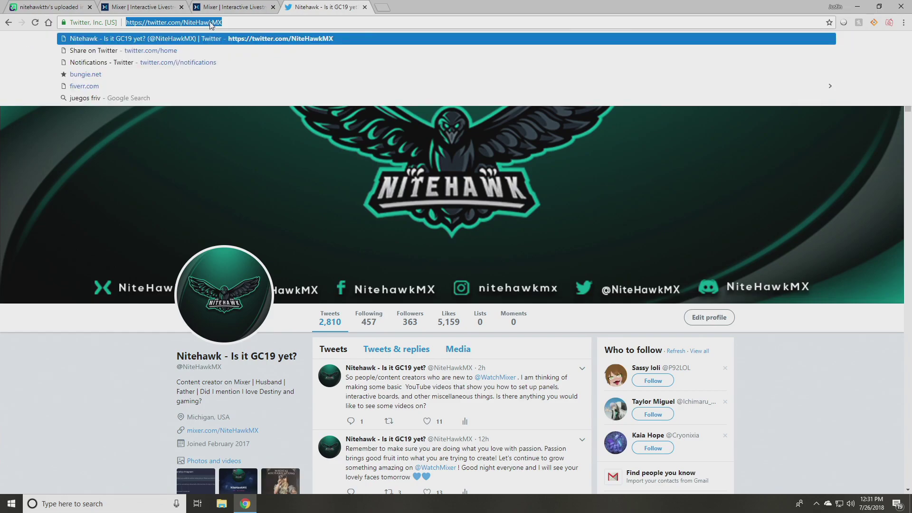
{"action": "right_click", "coordinate": [211, 22]}
{"action": "left_click", "coordinate": [242, 58]}
{"action": "left_click", "coordinate": [102, 8]}
Step: Link the Twitter banner to the profile address, insert it, and add a divider below
{"action": "left_click", "coordinate": [414, 212]}
{"action": "right_click", "coordinate": [413, 213]}
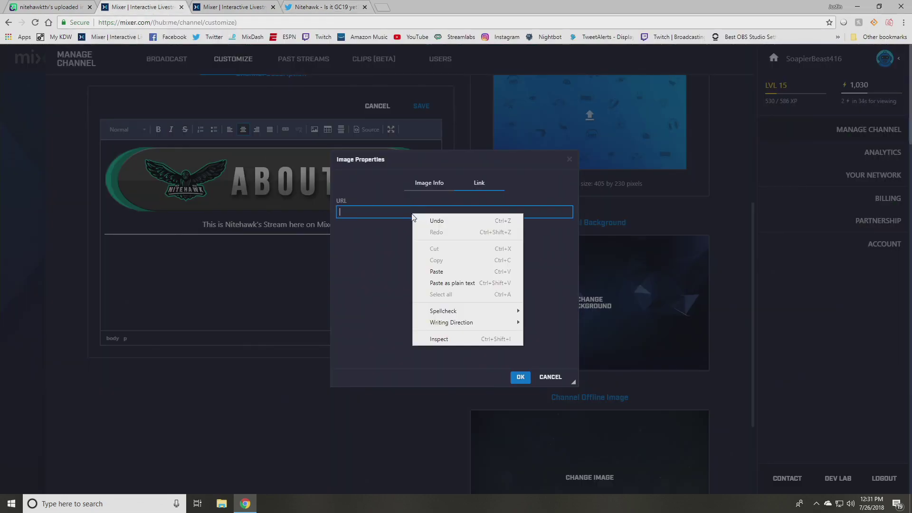
{"action": "left_click", "coordinate": [437, 272]}
{"action": "left_click", "coordinate": [523, 380]}
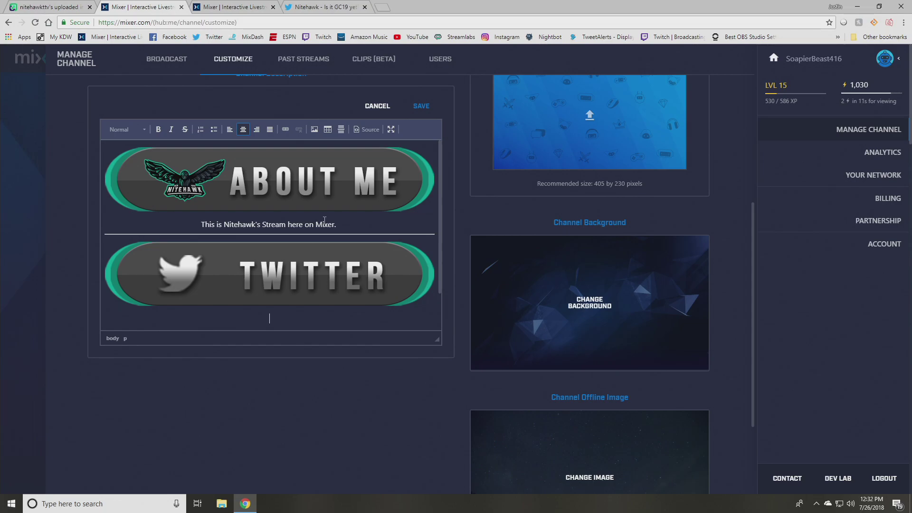
{"action": "left_click", "coordinate": [340, 131]}
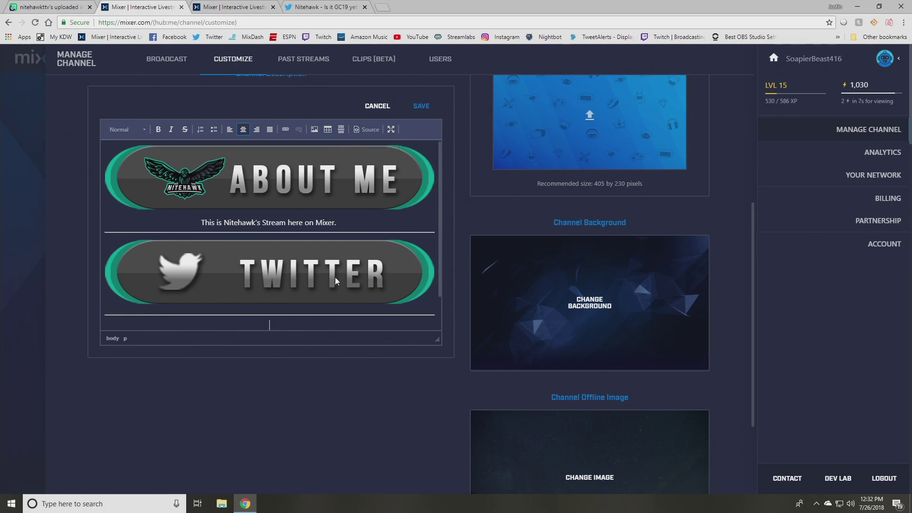
{"action": "scroll", "coordinate": [386, 290], "scroll_direction": "down", "scroll_amount": 1}
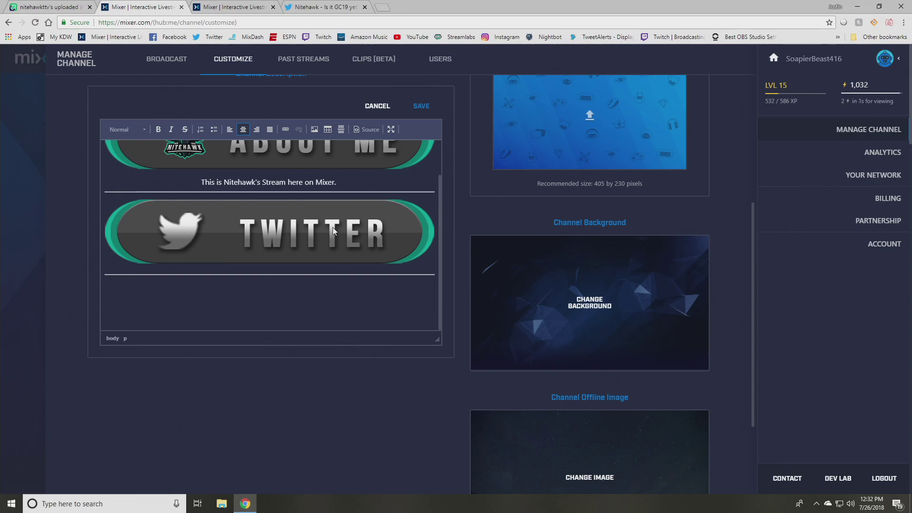
Step: Upload 'Panel friends' to the Imgur album as its third image and copy its direct link
{"action": "left_click", "coordinate": [71, 7]}
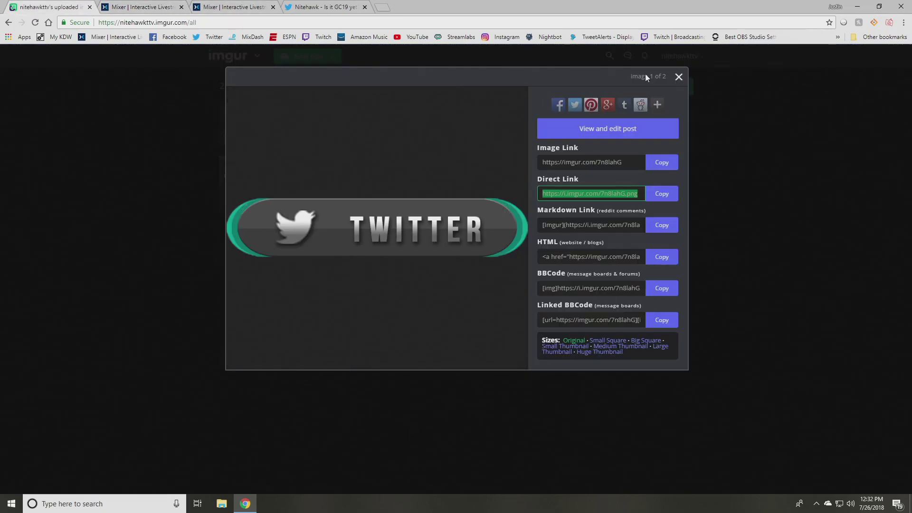
{"action": "left_click", "coordinate": [679, 77]}
{"action": "left_click", "coordinate": [654, 84]}
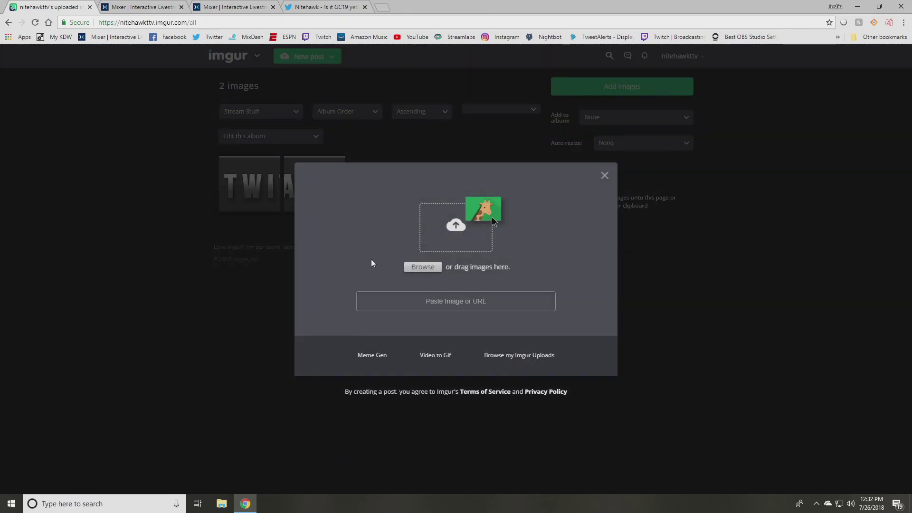
{"action": "left_click", "coordinate": [421, 269]}
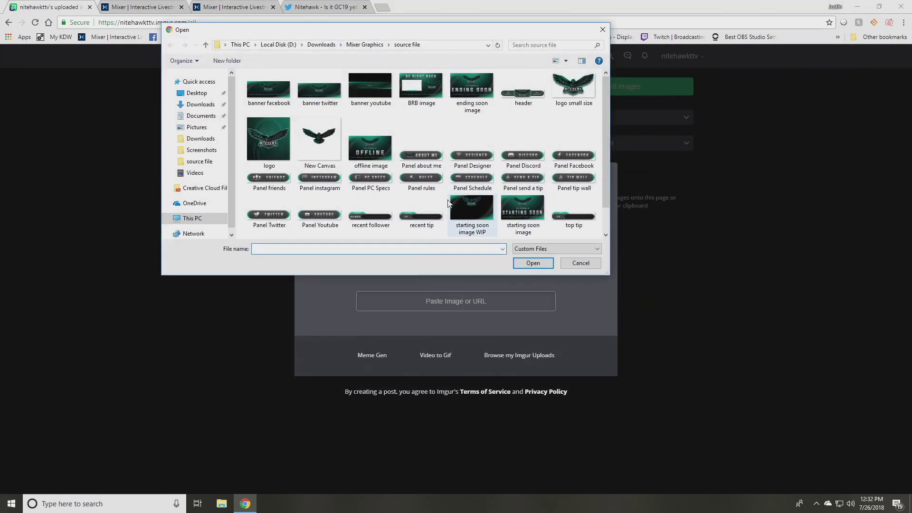
{"action": "left_click", "coordinate": [269, 178]}
{"action": "left_click", "coordinate": [533, 262]}
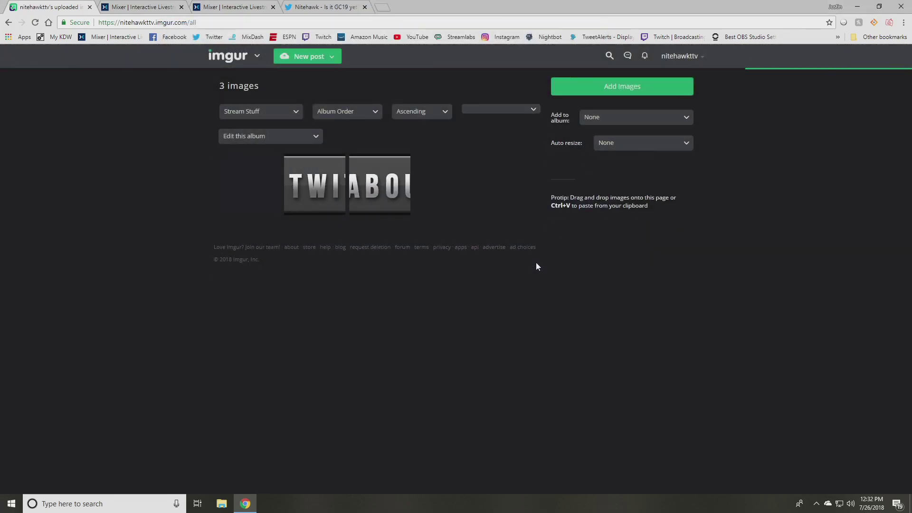
{"action": "left_click", "coordinate": [268, 187]}
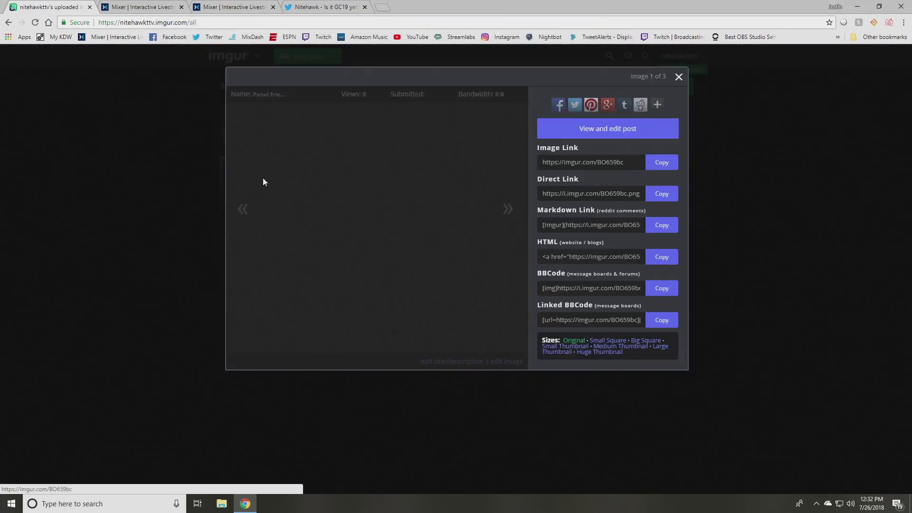
{"action": "left_click", "coordinate": [671, 195]}
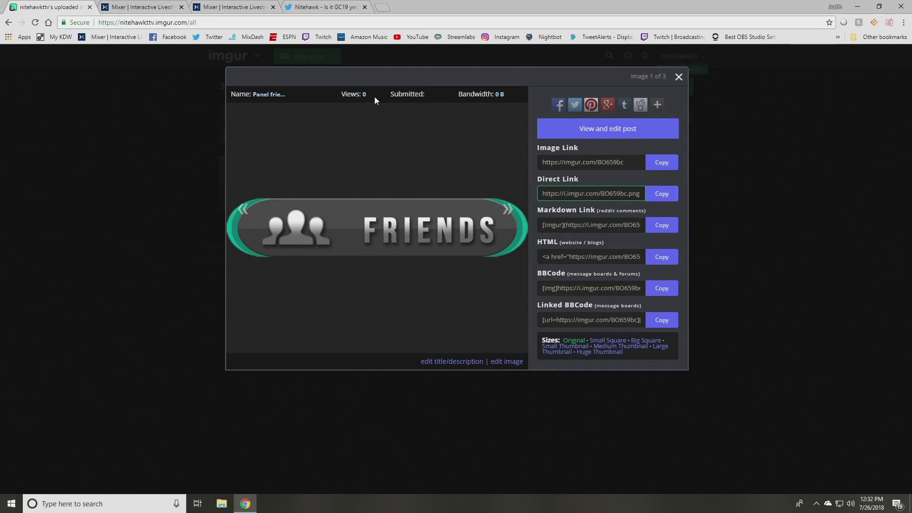
{"action": "left_click", "coordinate": [143, 7]}
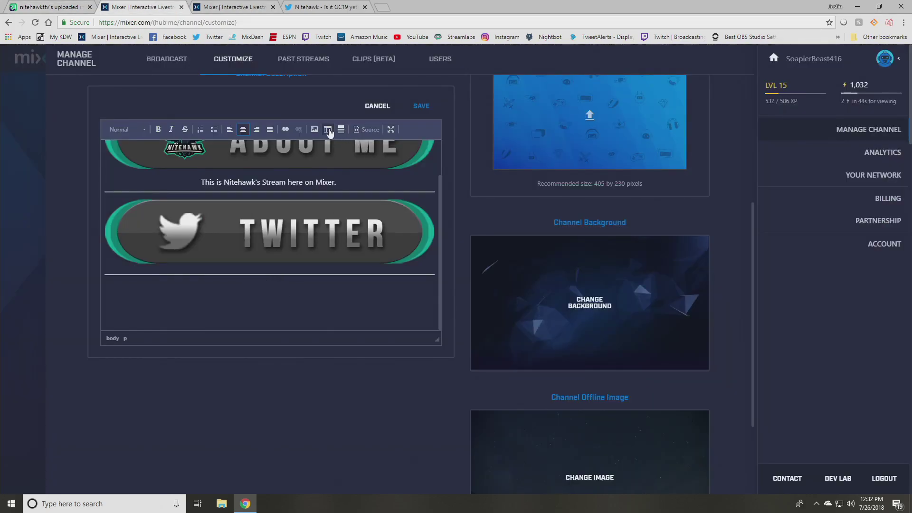
Step: Insert the Friends panel image from its imgur direct link below the Twitter divider
{"action": "left_click", "coordinate": [314, 129]}
{"action": "right_click", "coordinate": [358, 211]}
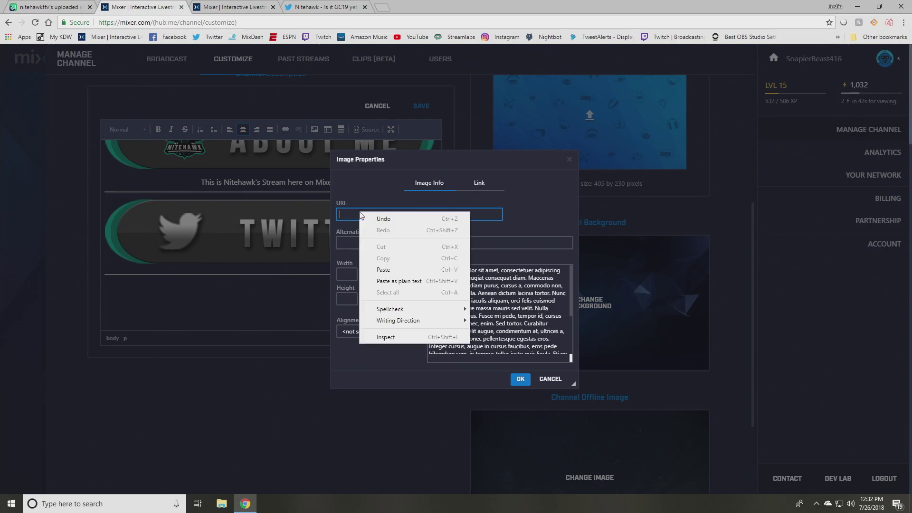
{"action": "left_click", "coordinate": [382, 270]}
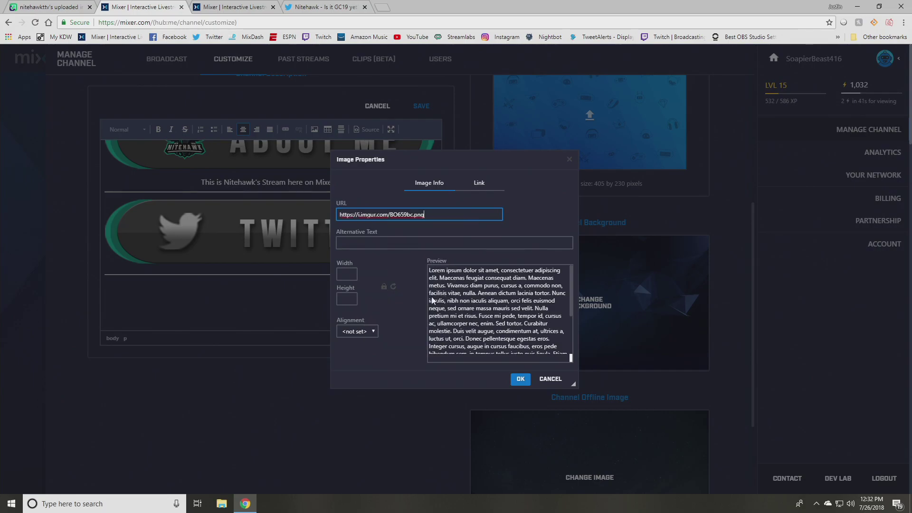
{"action": "left_click", "coordinate": [519, 379]}
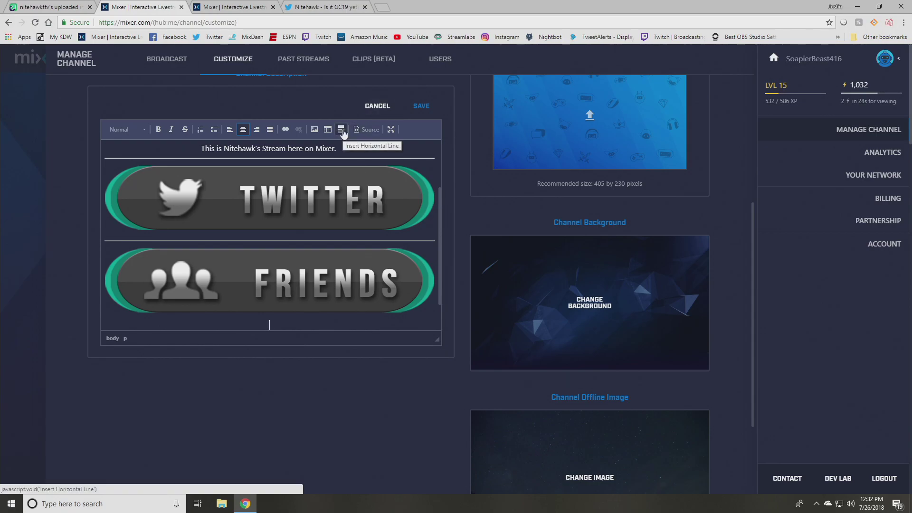
Step: Start a new description link with display text 'The Magic Club'
{"action": "left_click", "coordinate": [287, 130]}
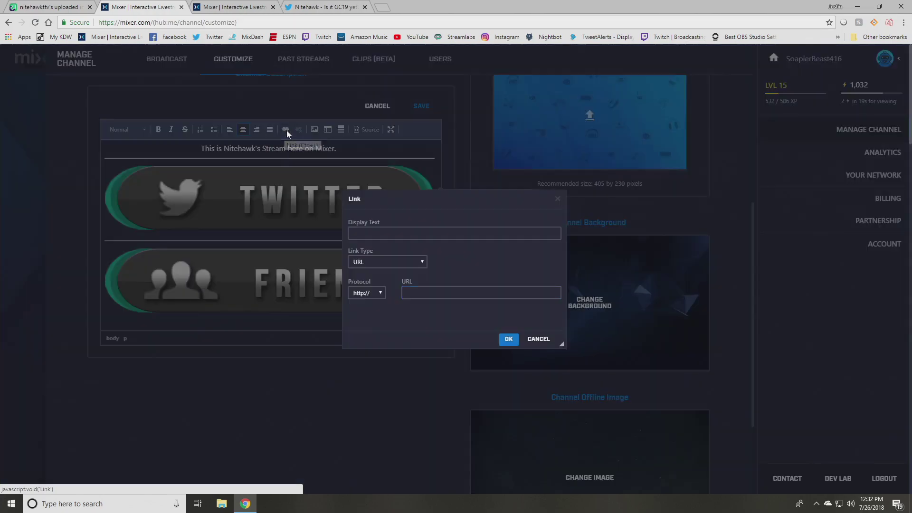
{"action": "left_click", "coordinate": [399, 233]}
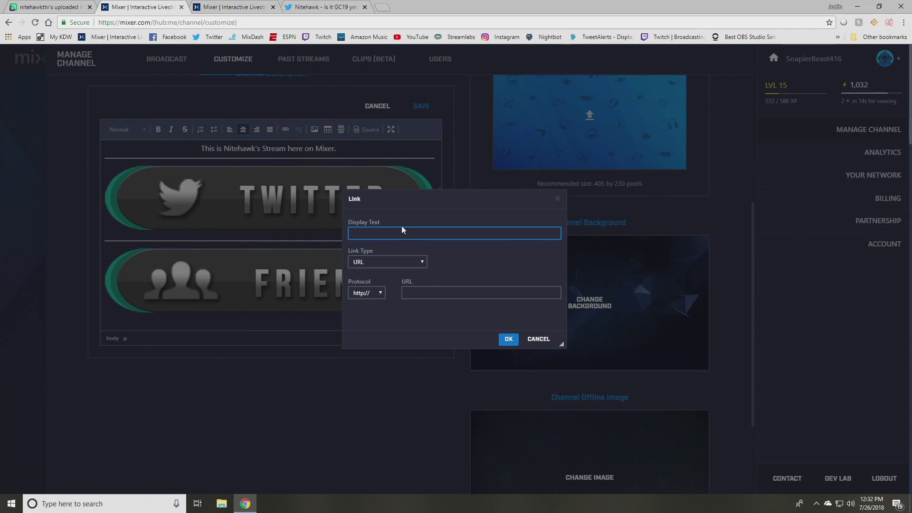
{"action": "type", "text": "The Magic Club"}
{"action": "left_click", "coordinate": [412, 295]}
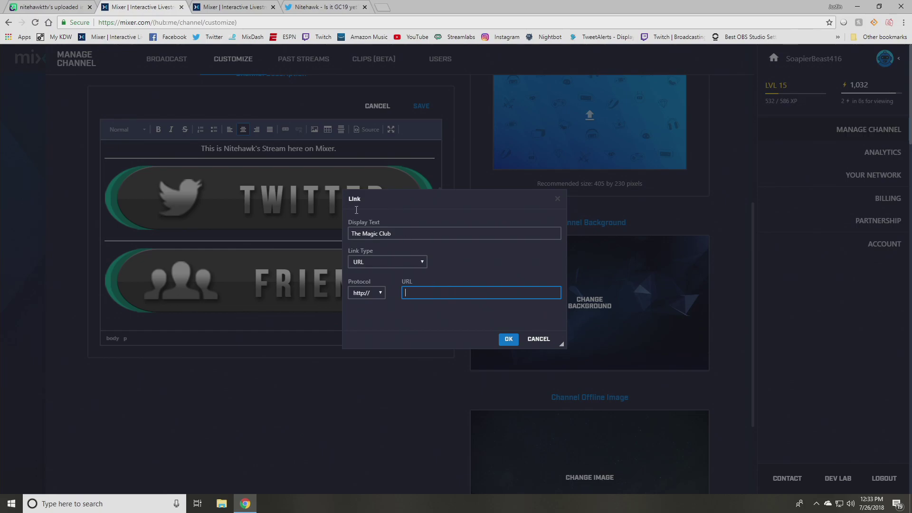
Step: Copy The Magic Club team page address from the Mixer teams page
{"action": "left_click", "coordinate": [232, 6]}
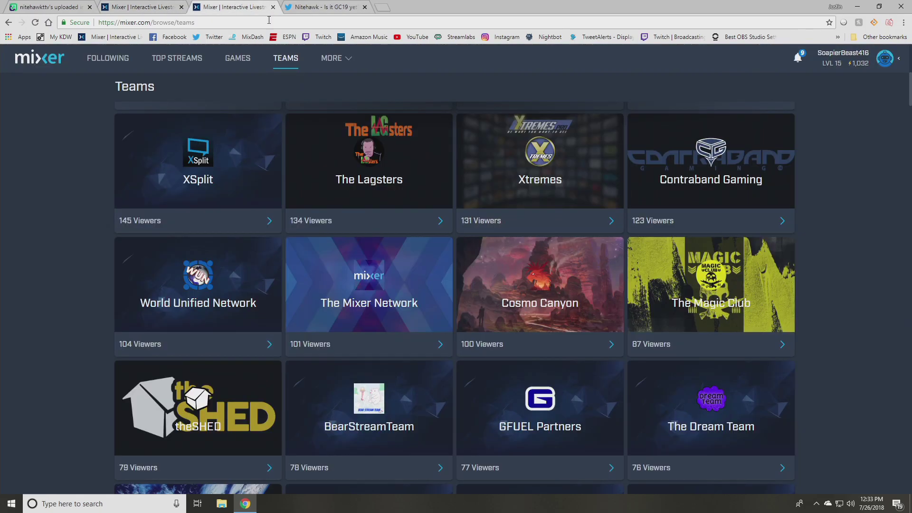
{"action": "left_click", "coordinate": [773, 289]}
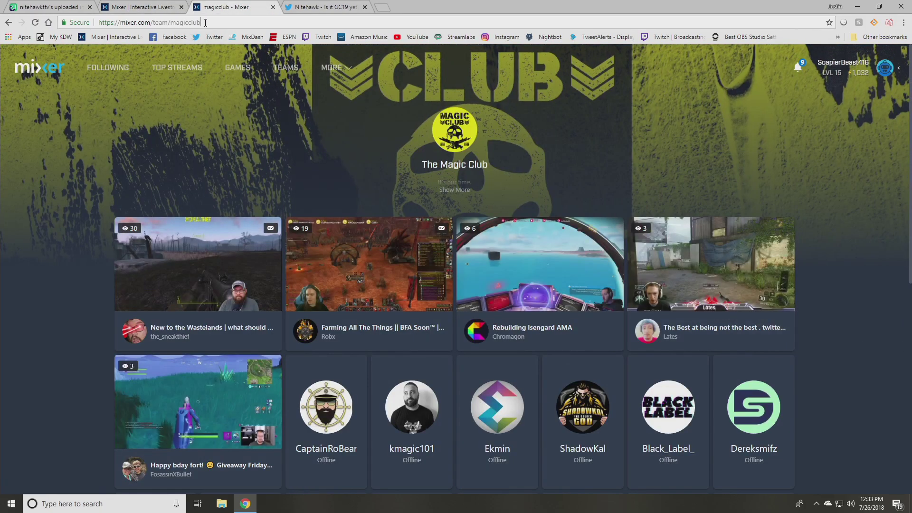
{"action": "left_click", "coordinate": [179, 24]}
{"action": "right_click", "coordinate": [180, 24]}
{"action": "left_click", "coordinate": [212, 56]}
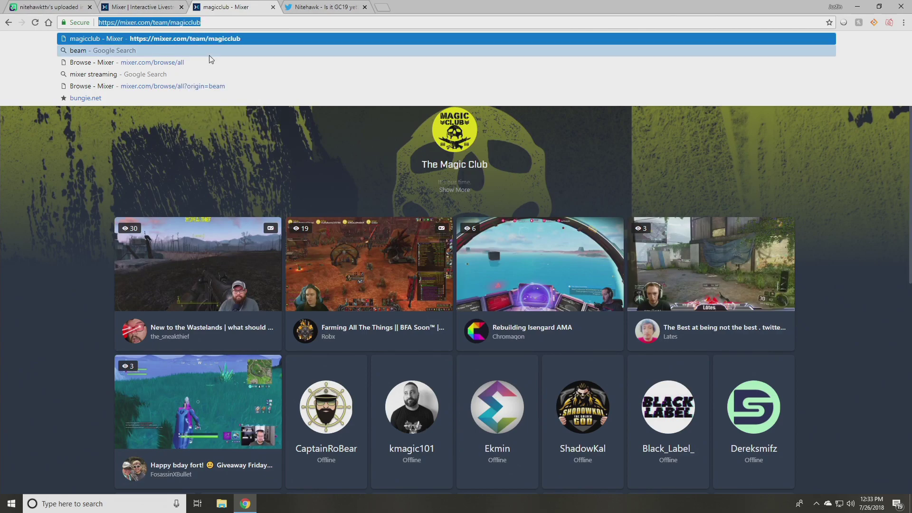
{"action": "left_click", "coordinate": [160, 7]}
Step: Paste the team page URL into The Magic Club link, insert it, and save the description
{"action": "right_click", "coordinate": [440, 292]}
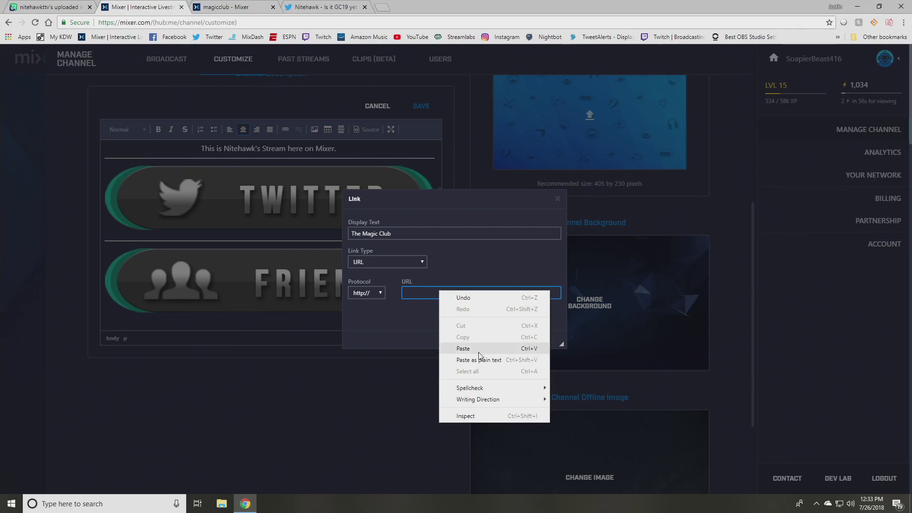
{"action": "left_click", "coordinate": [481, 348]}
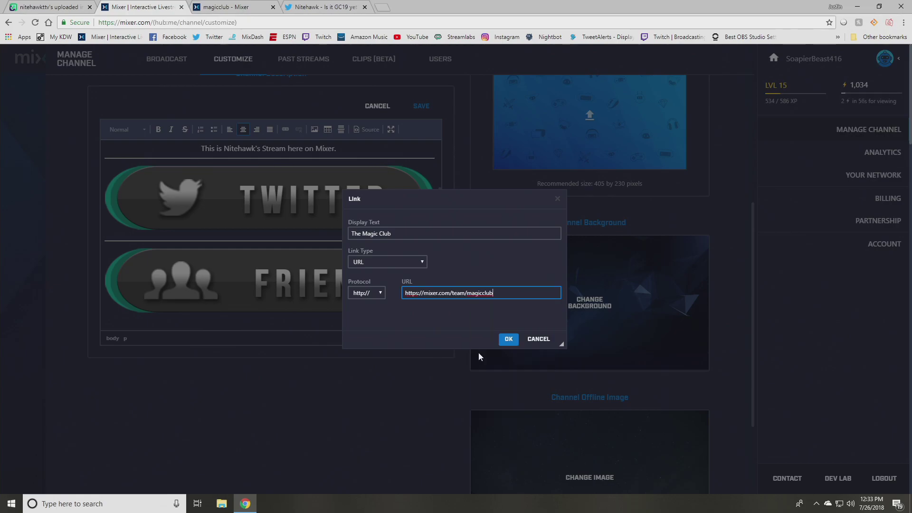
{"action": "left_click", "coordinate": [510, 341]}
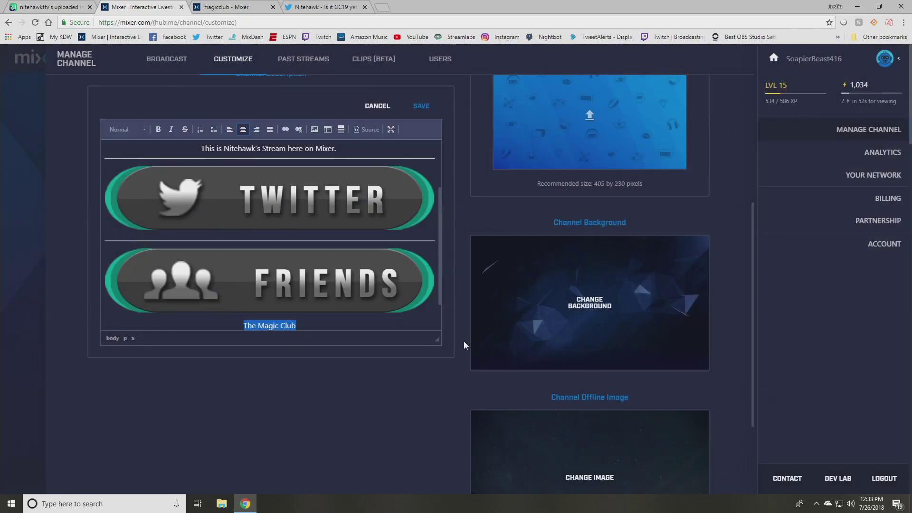
{"action": "left_click", "coordinate": [413, 322]}
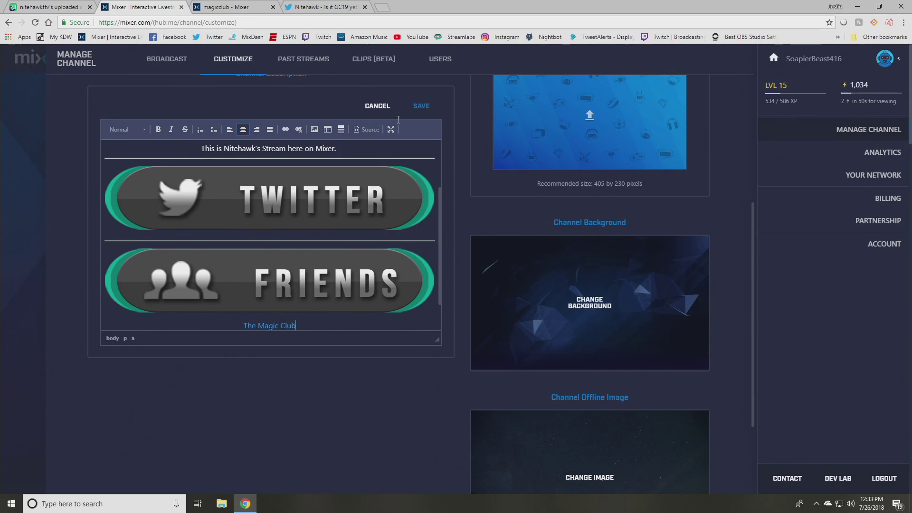
{"action": "left_click", "coordinate": [425, 110]}
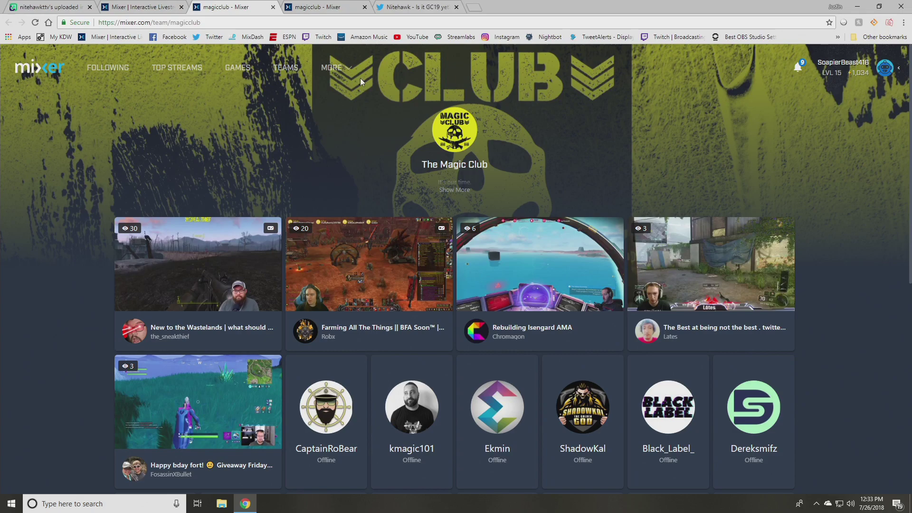
Step: Close the Magic Club tab, then confirm the Twitter panel opens the Twitter profile and close it
{"action": "left_click", "coordinate": [273, 8]}
{"action": "left_click", "coordinate": [322, 399]}
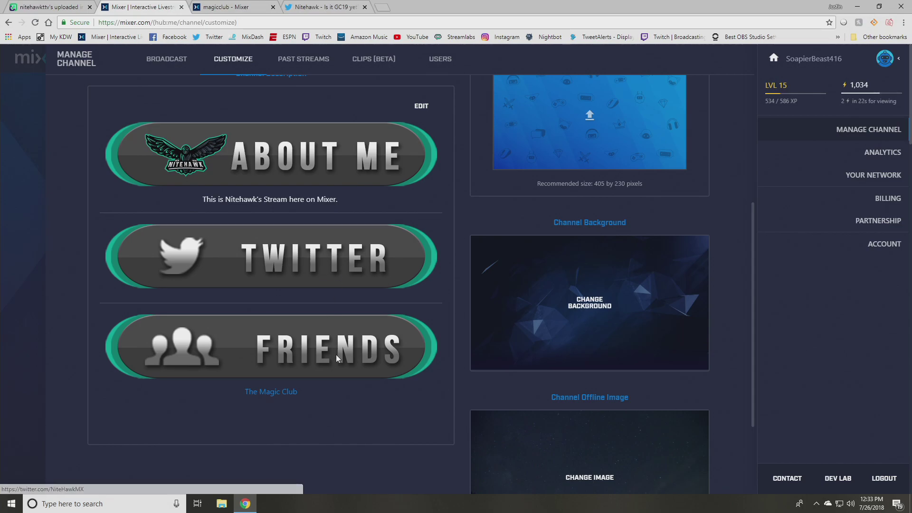
{"action": "left_click", "coordinate": [335, 253]}
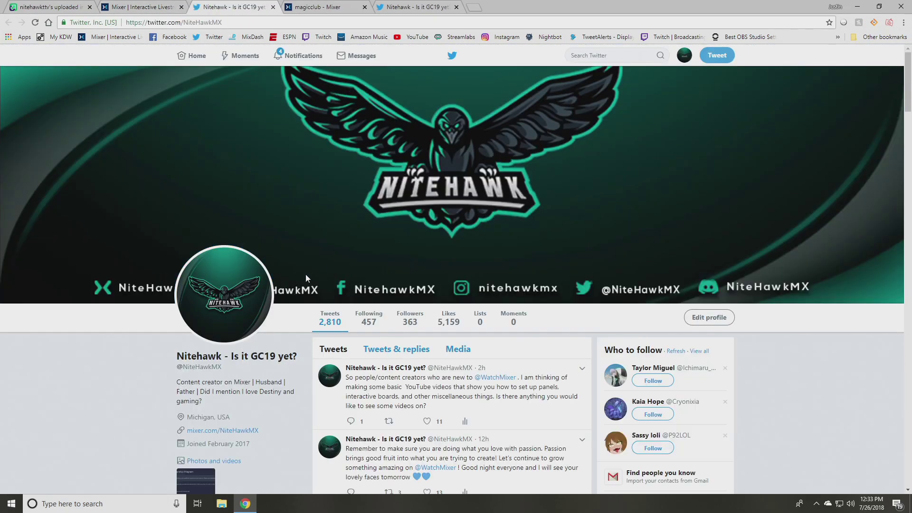
{"action": "left_click", "coordinate": [273, 7]}
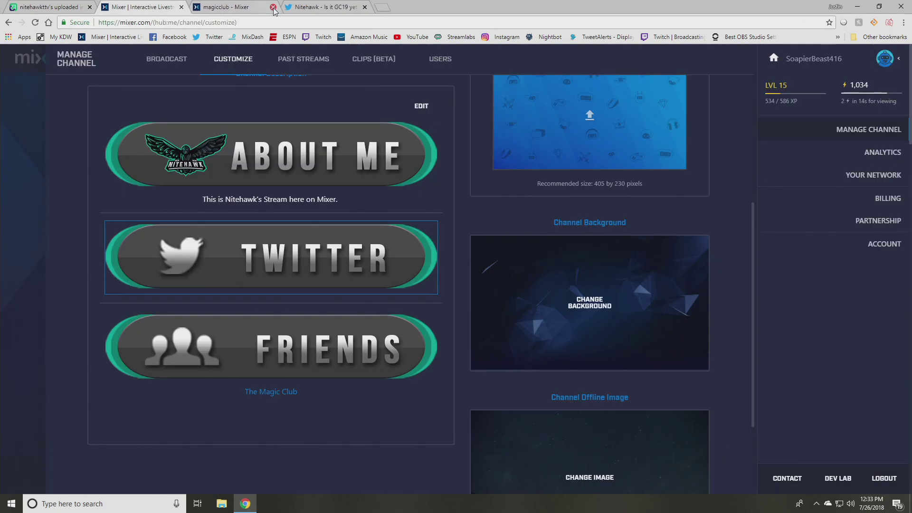
{"action": "left_click", "coordinate": [422, 408]}
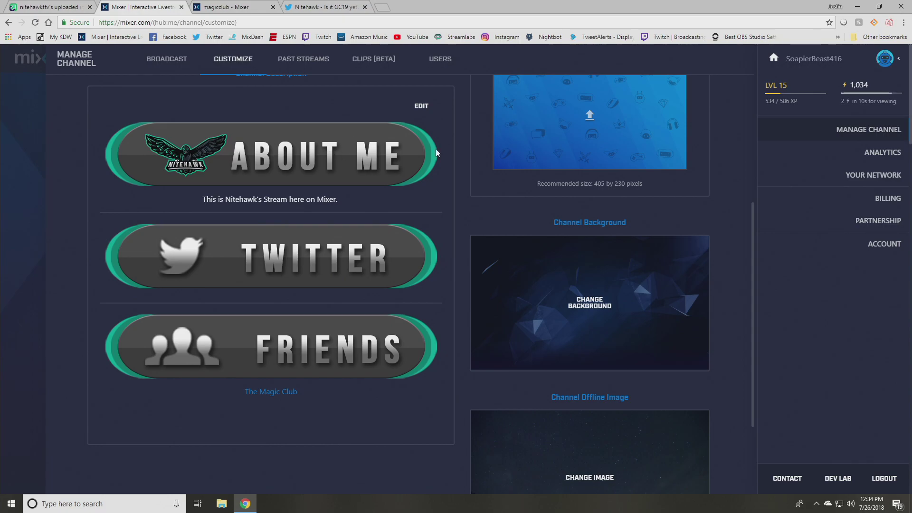